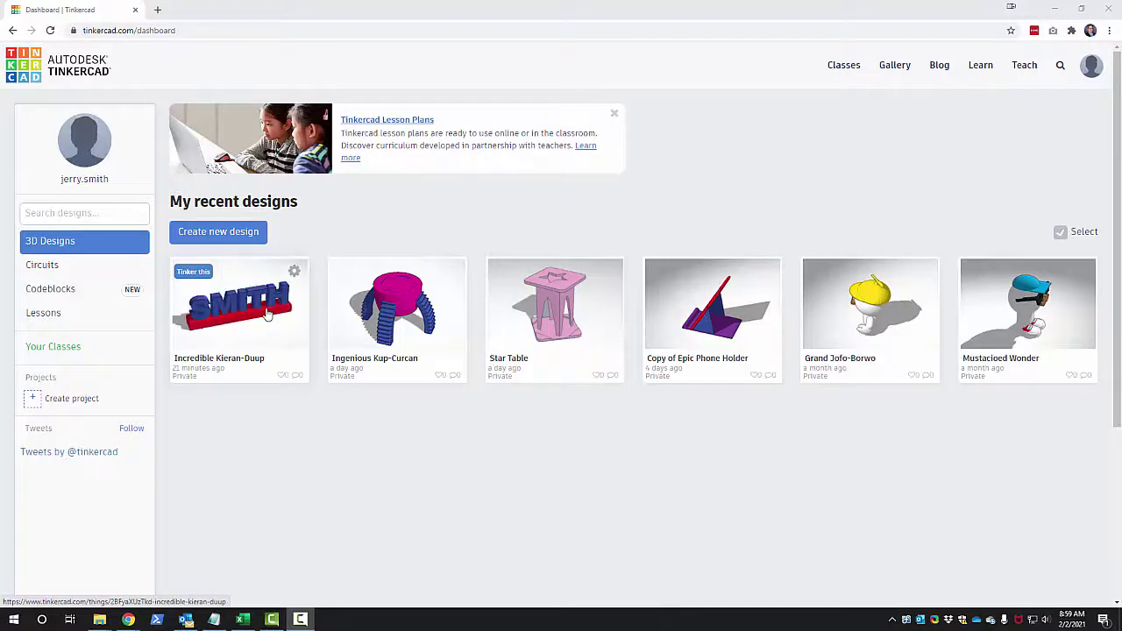
Step: Create a new 3D design and name it "Desk Plaque"
click(254, 234)
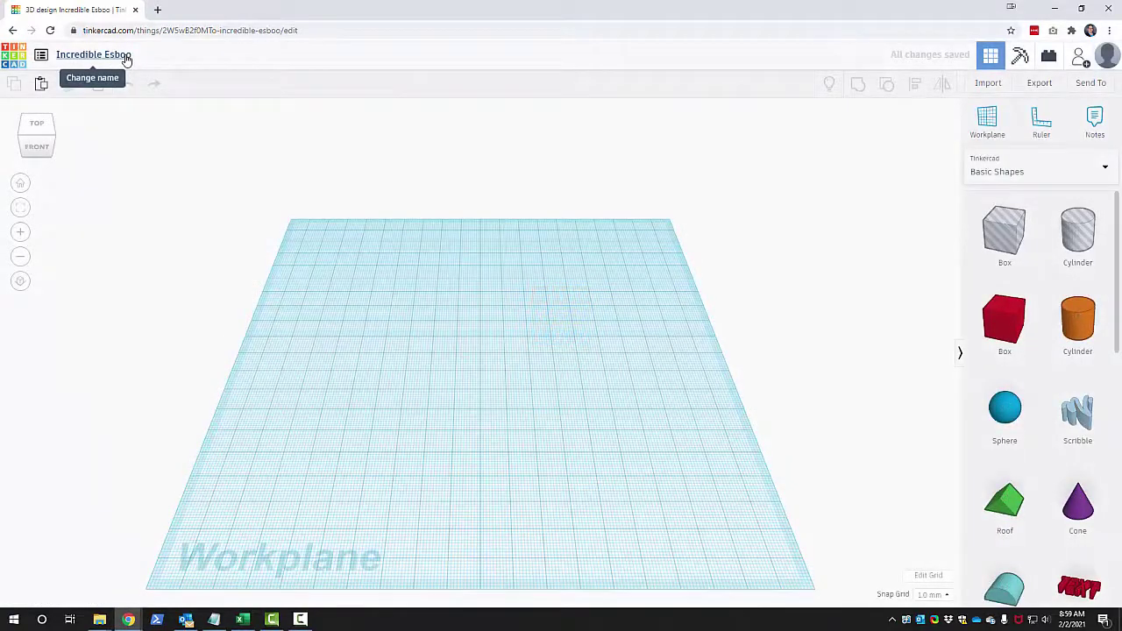
click(127, 56)
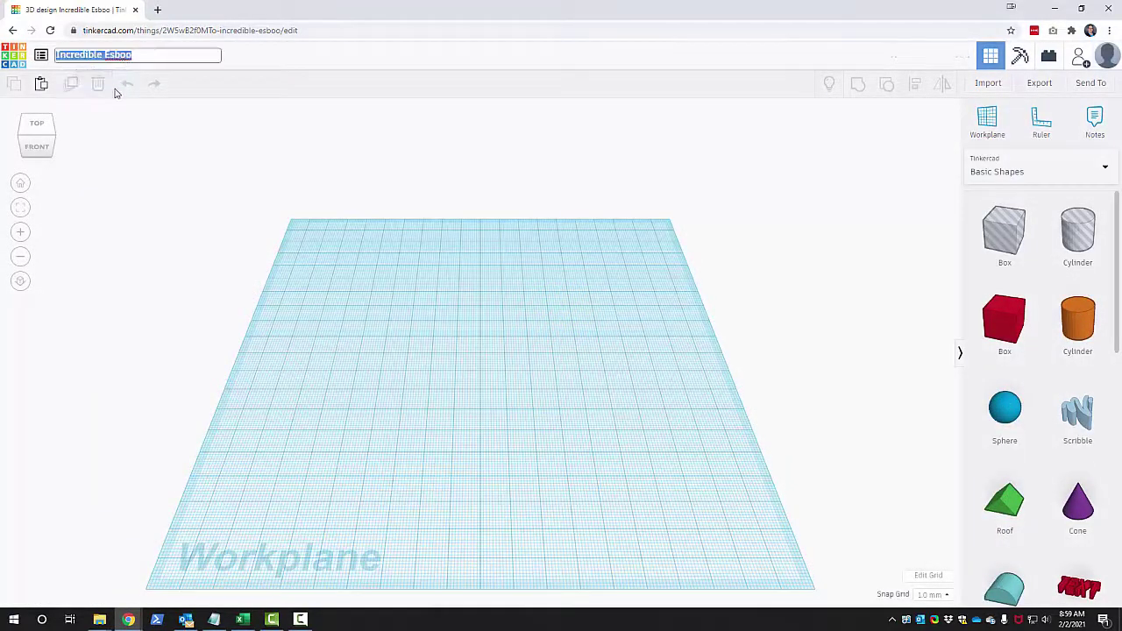
text(Desk Plaque)
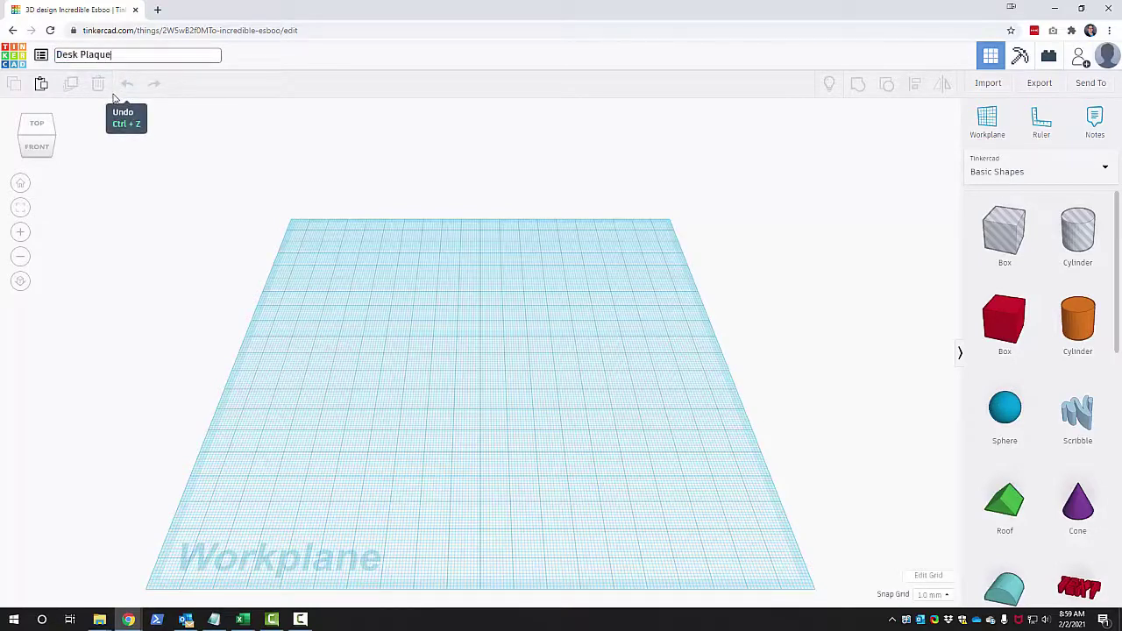
key(Return)
Step: Look at the workplane from the top and switch the shape library to Text and numbers
click(38, 125)
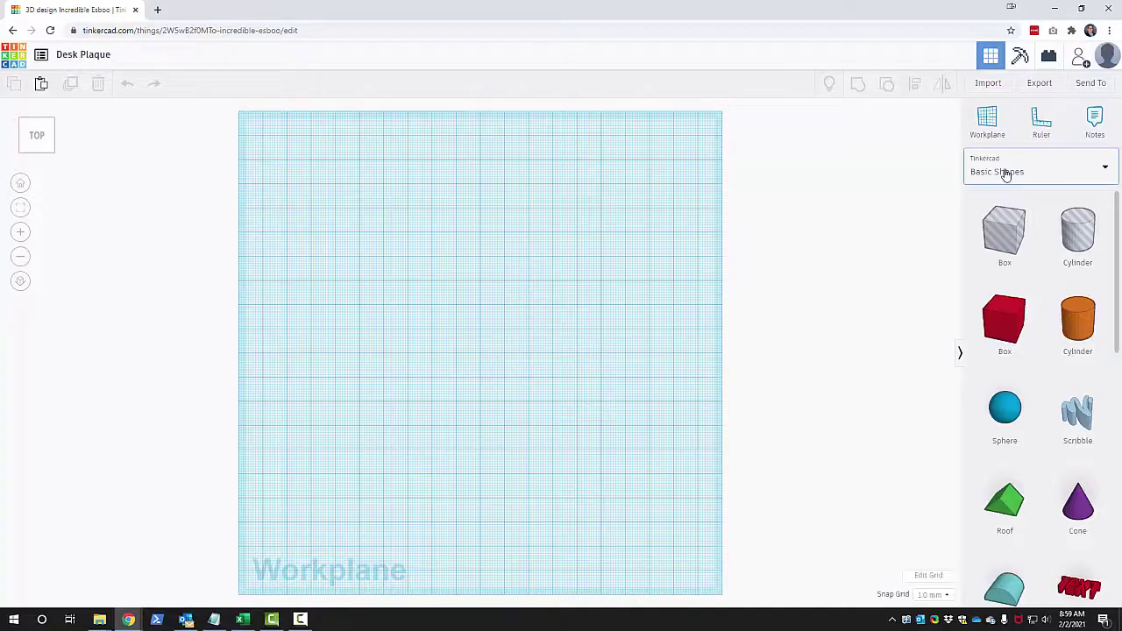
scroll(546, 413, up, 1)
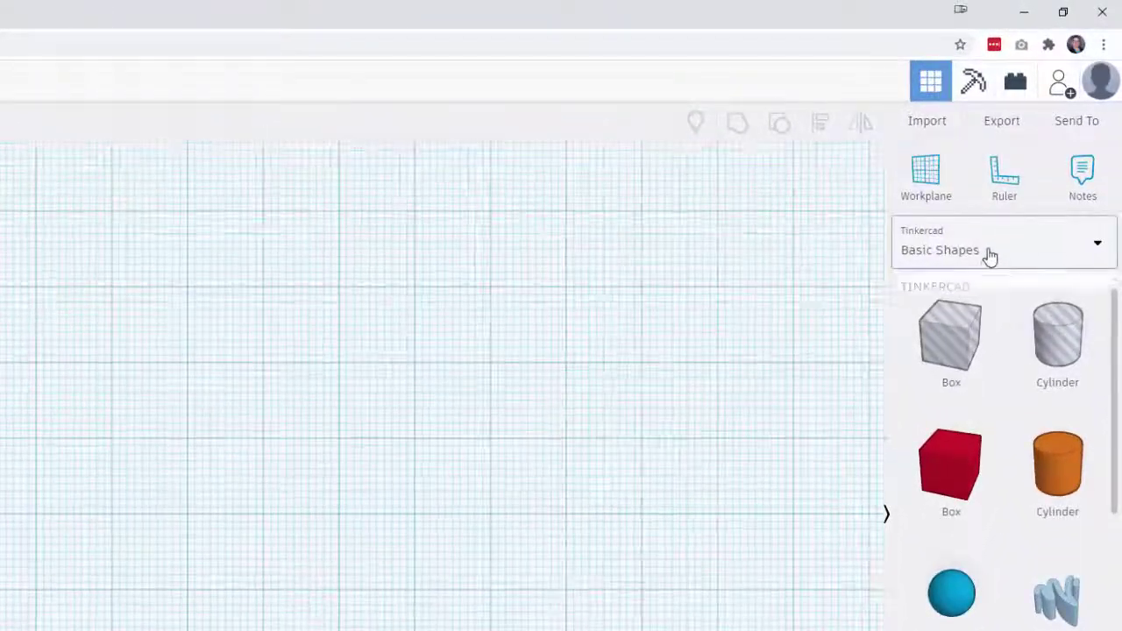
click(988, 257)
click(968, 334)
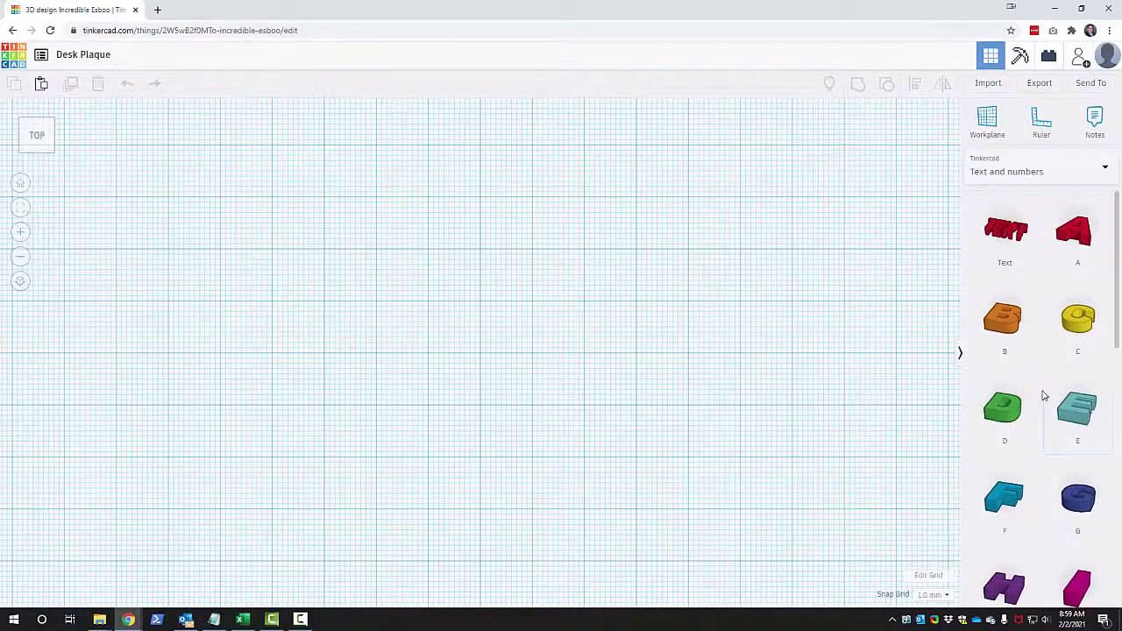
Step: Place the orange letter N on the workplane and the letter E directly to its right
scroll(1043, 397, down, 1)
scroll(1042, 408, up, 1)
scroll(1039, 427, down, 3)
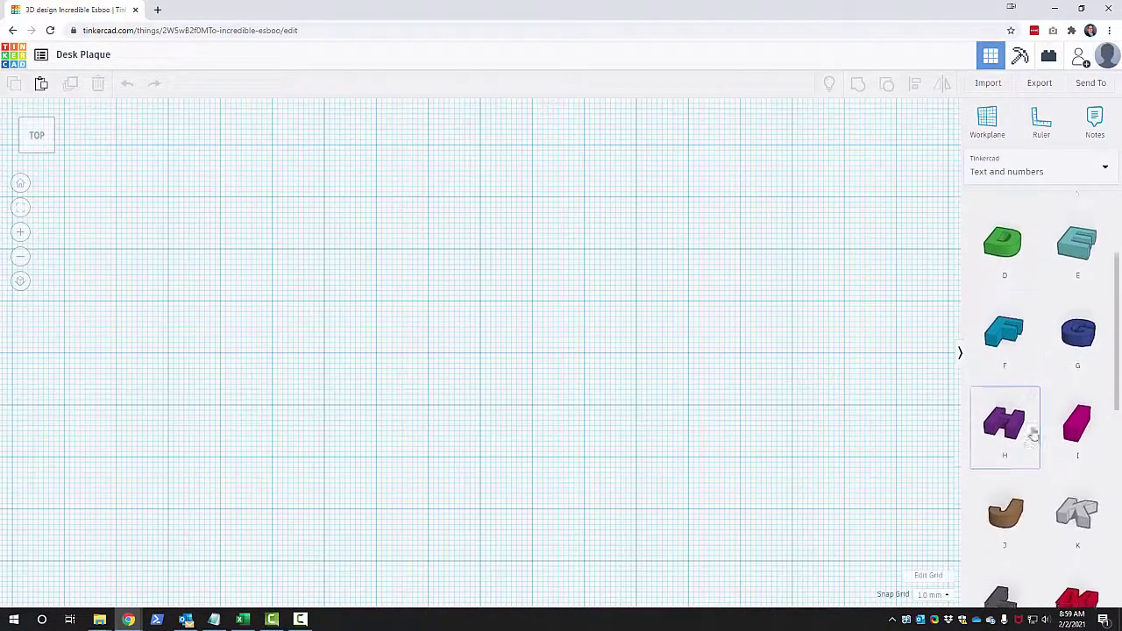
scroll(1024, 369, down, 2)
scroll(1069, 494, down, 2)
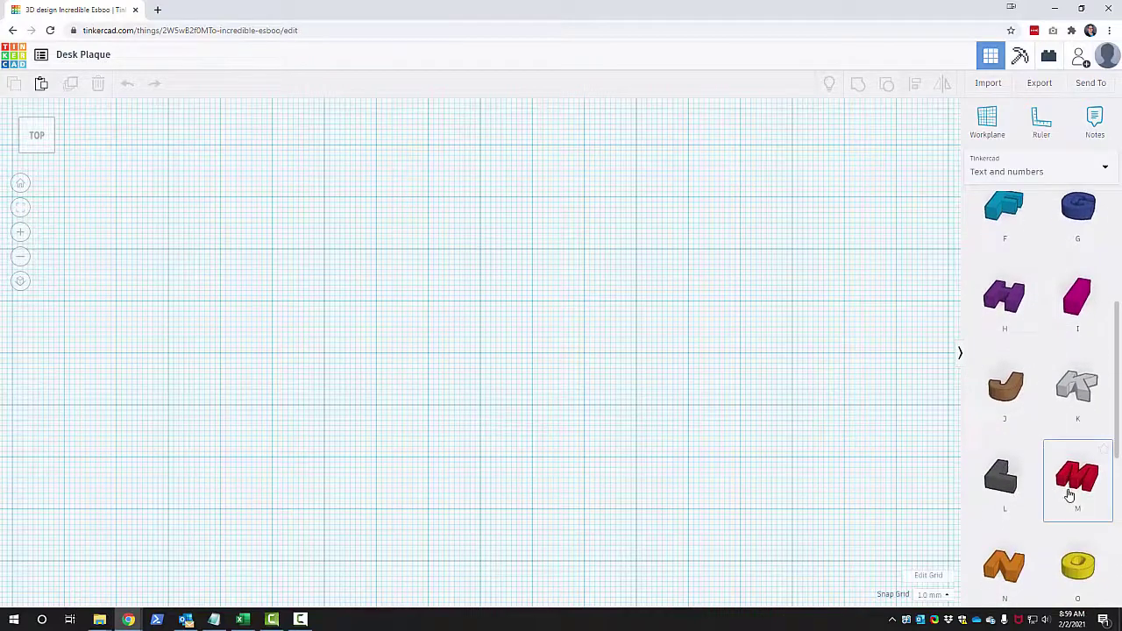
drag(1004, 508, 307, 325)
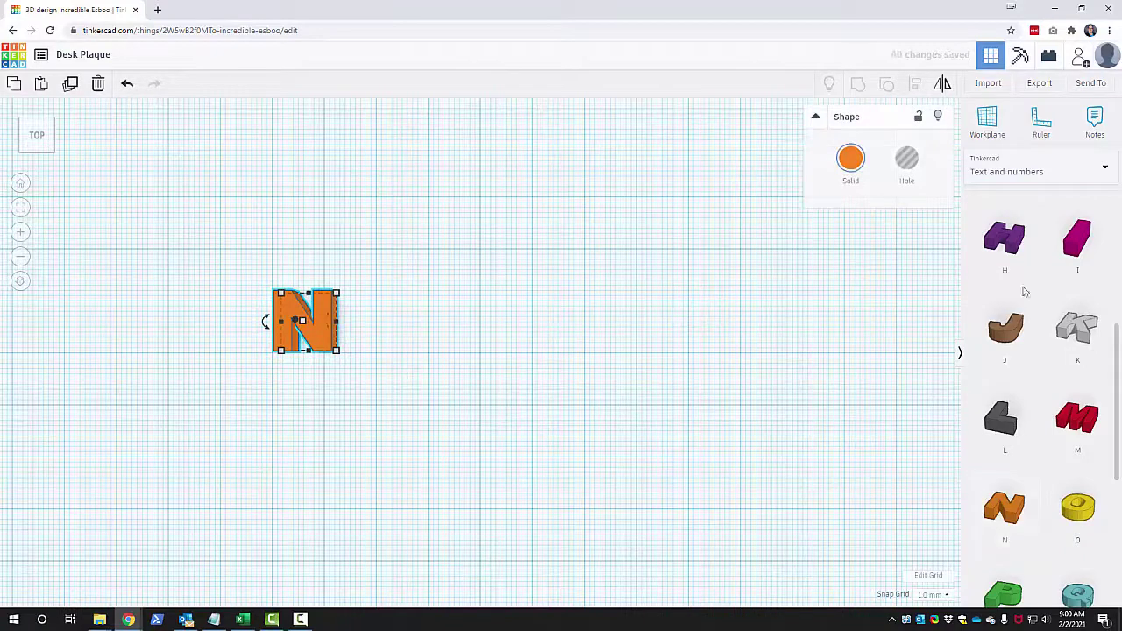
scroll(1041, 386, down, 1)
scroll(1042, 404, up, 4)
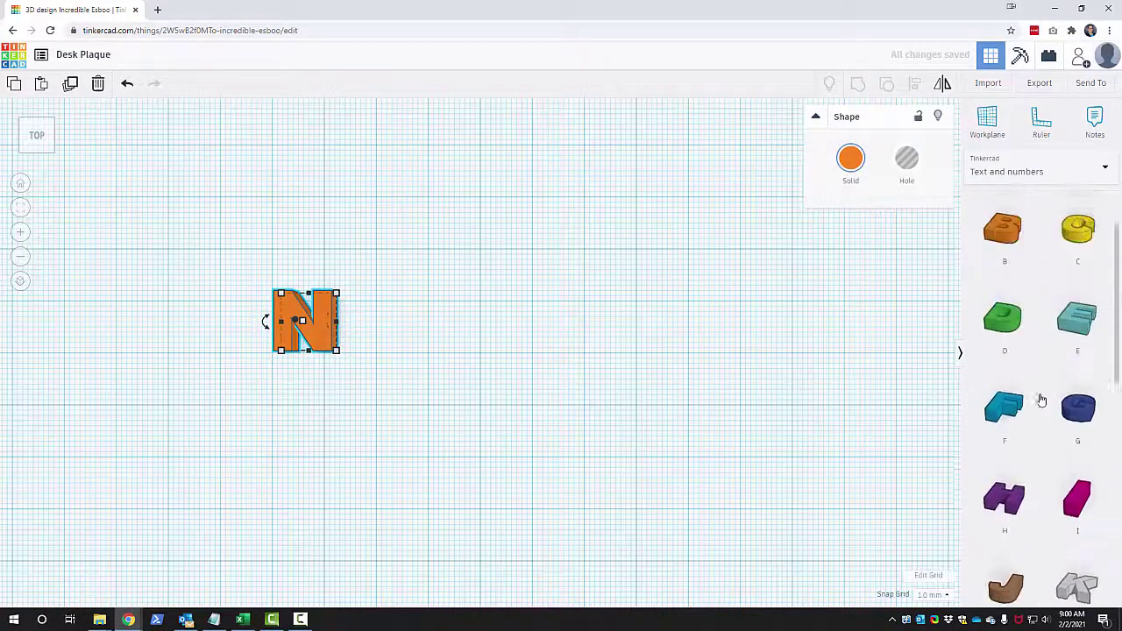
drag(1072, 356, 372, 328)
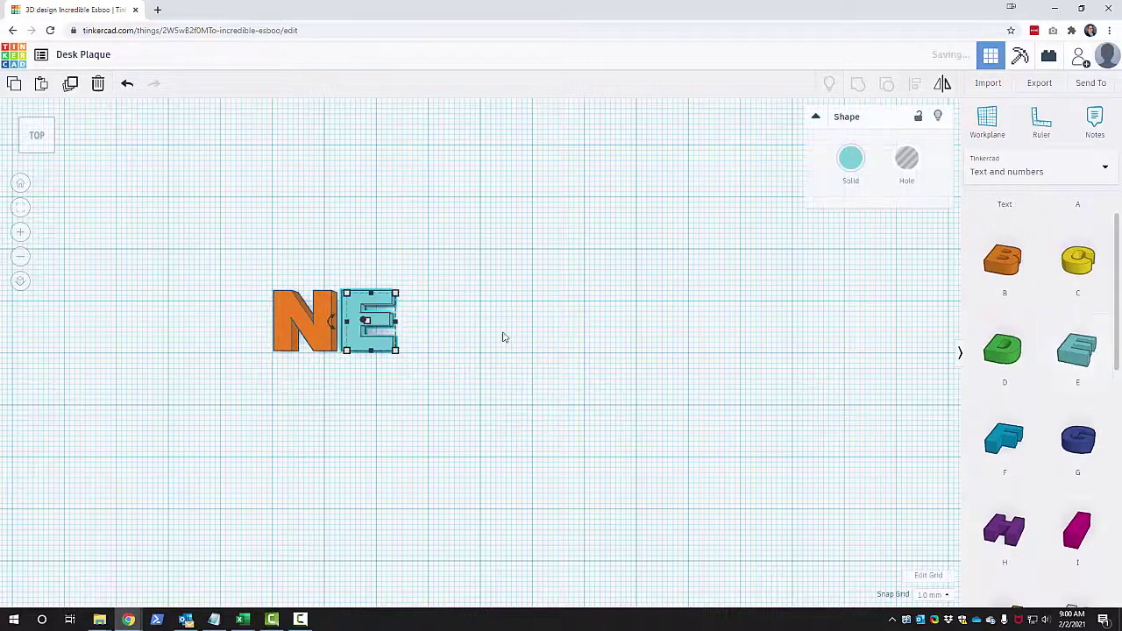
Step: Add the letters A, C and E in a row to the right of the first two letters
scroll(1039, 402, up, 1)
scroll(1038, 395, down, 3)
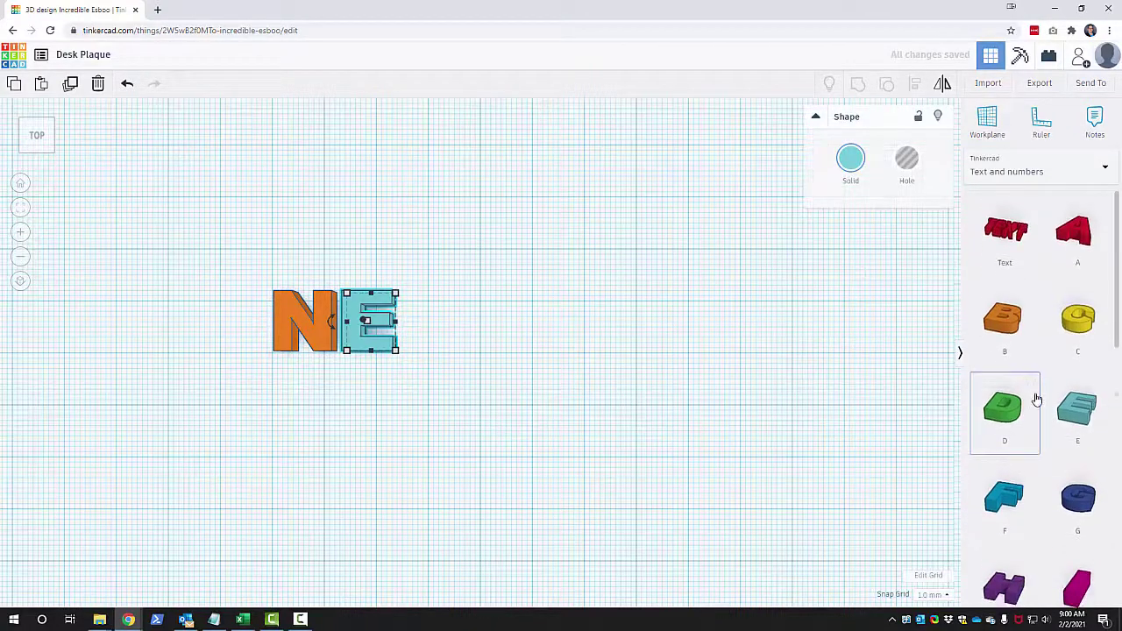
scroll(1034, 348, up, 3)
scroll(1043, 325, down, 1)
drag(1078, 232, 438, 325)
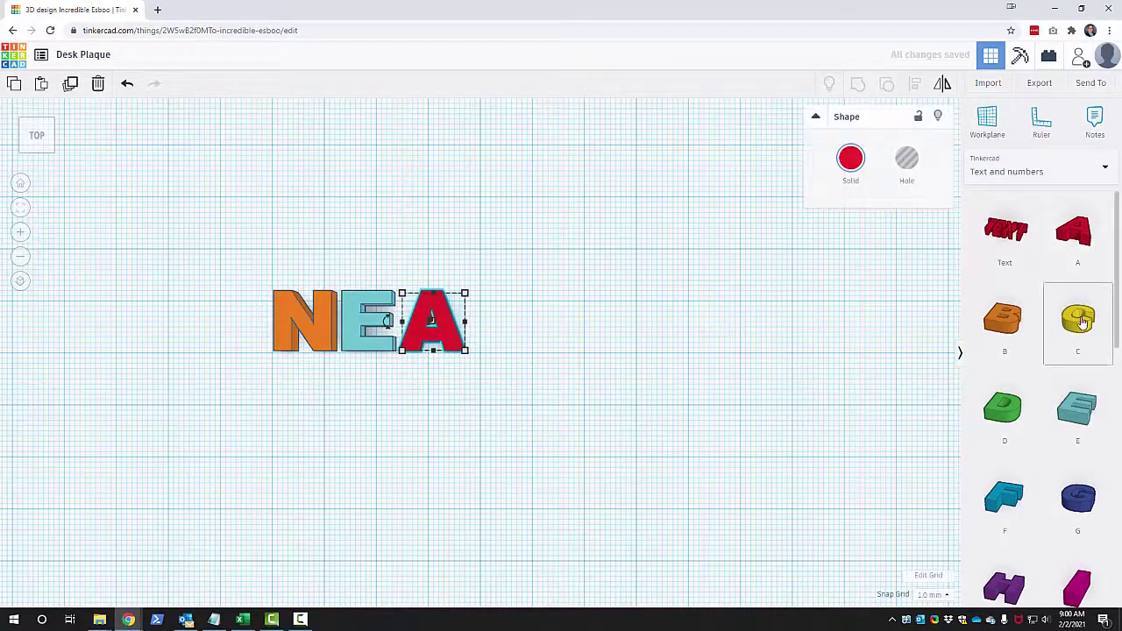
drag(1078, 319, 493, 326)
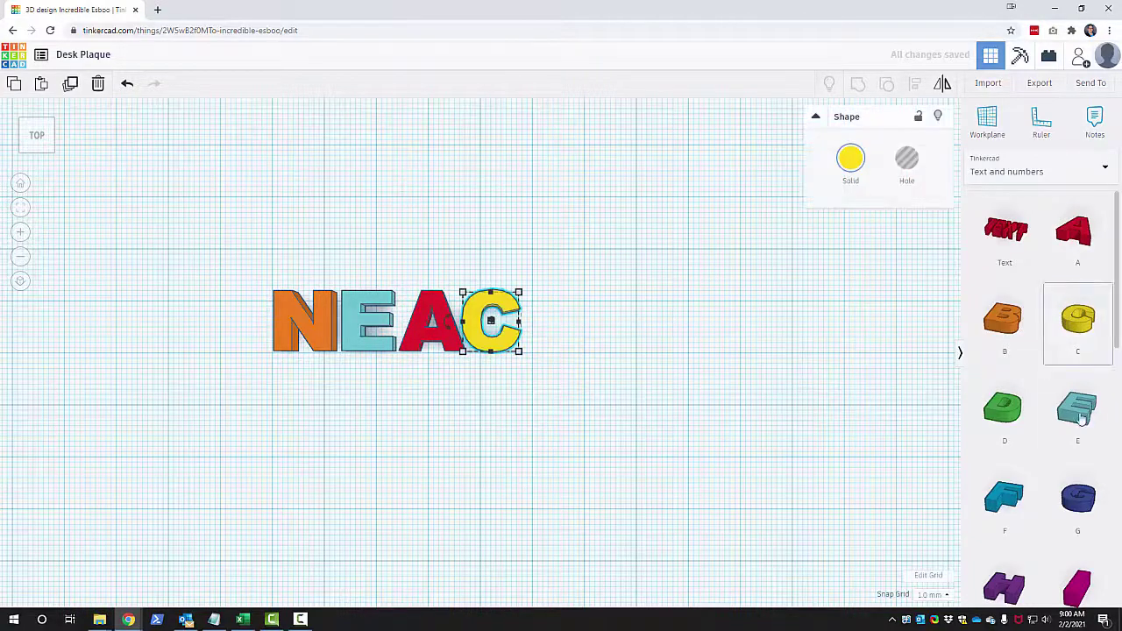
drag(1078, 408, 546, 328)
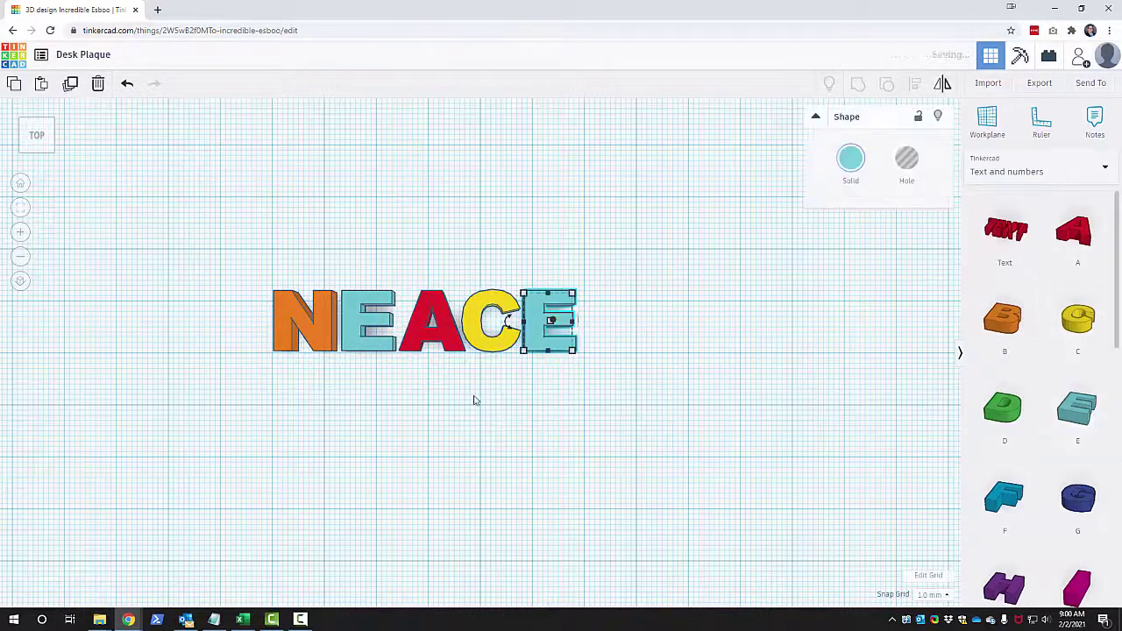
click(326, 423)
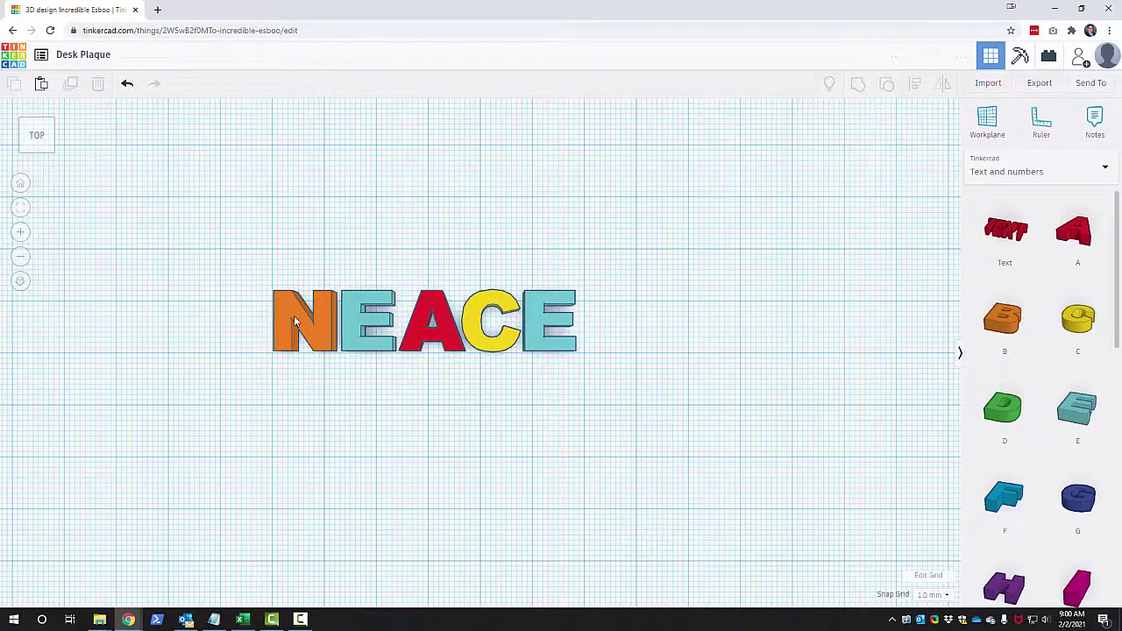
drag(360, 322, 359, 321)
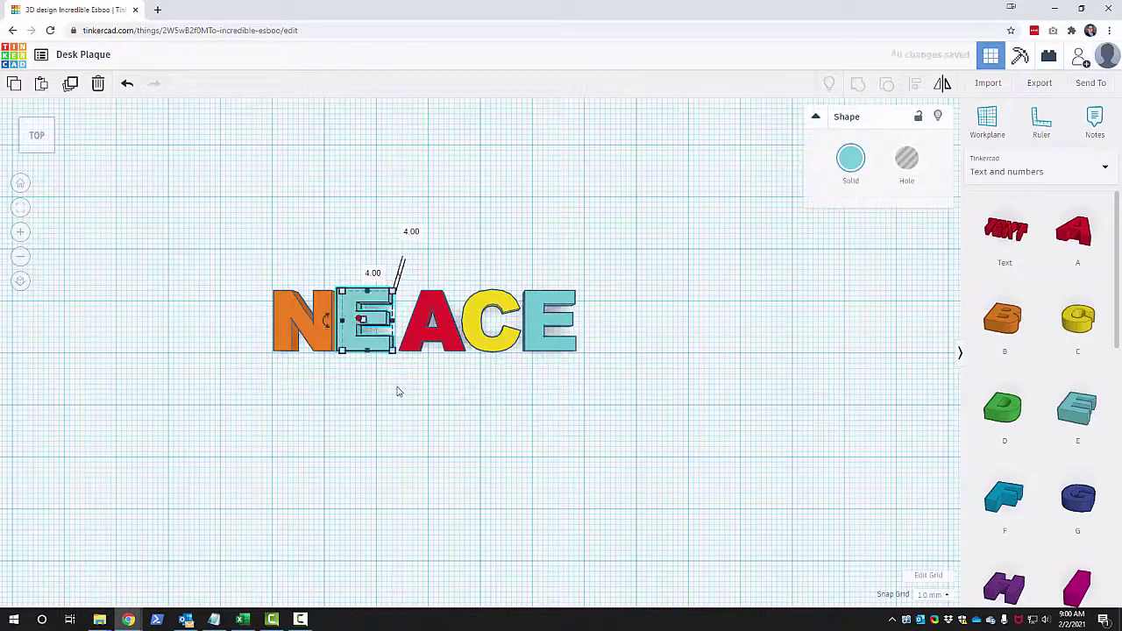
key(ctrl+z)
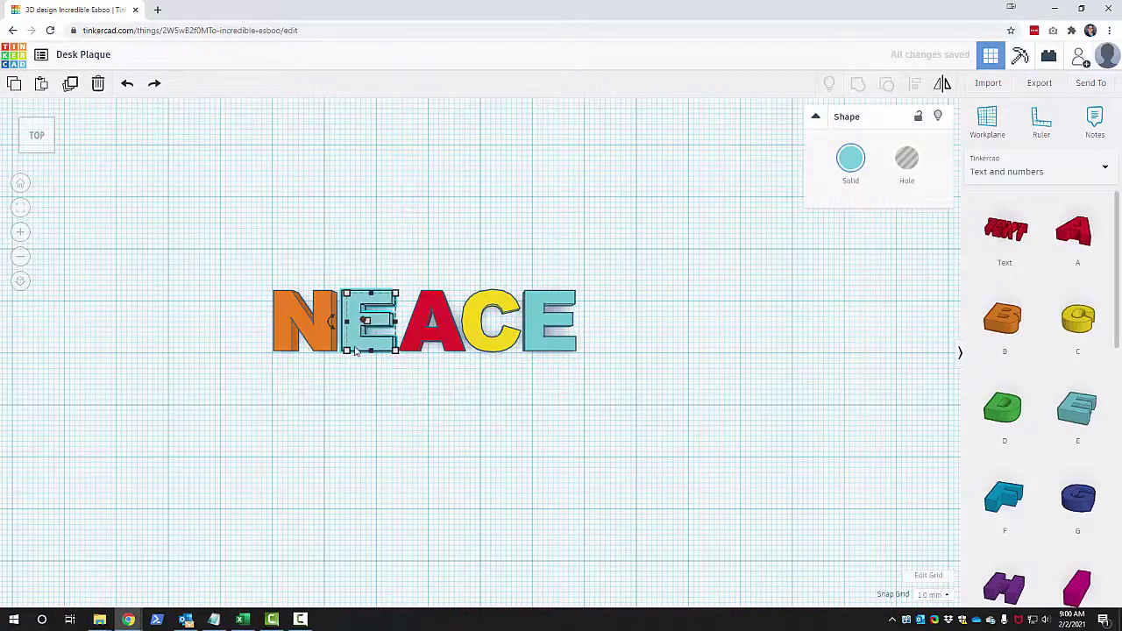
key(Escape)
Step: Nudge the first letter E between the N and the A to adjust its spacing
drag(354, 350, 357, 354)
click(364, 416)
scroll(362, 416, up, 2)
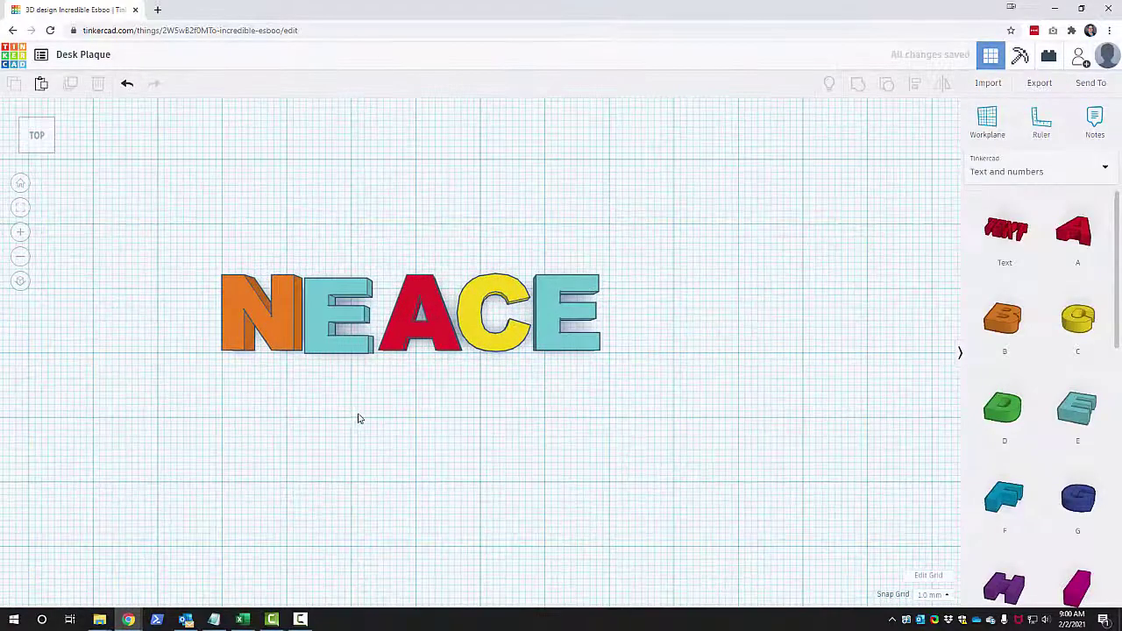
drag(331, 285, 342, 279)
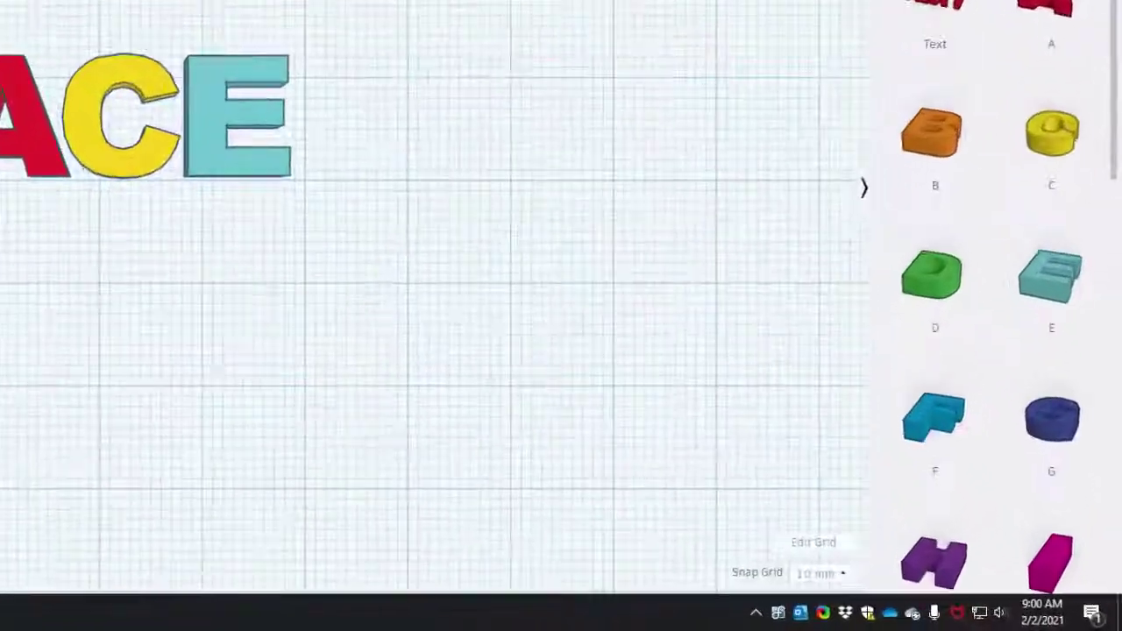
Step: Set the snap grid to 0.5 mm and shift the first letter E closer to the N
click(701, 551)
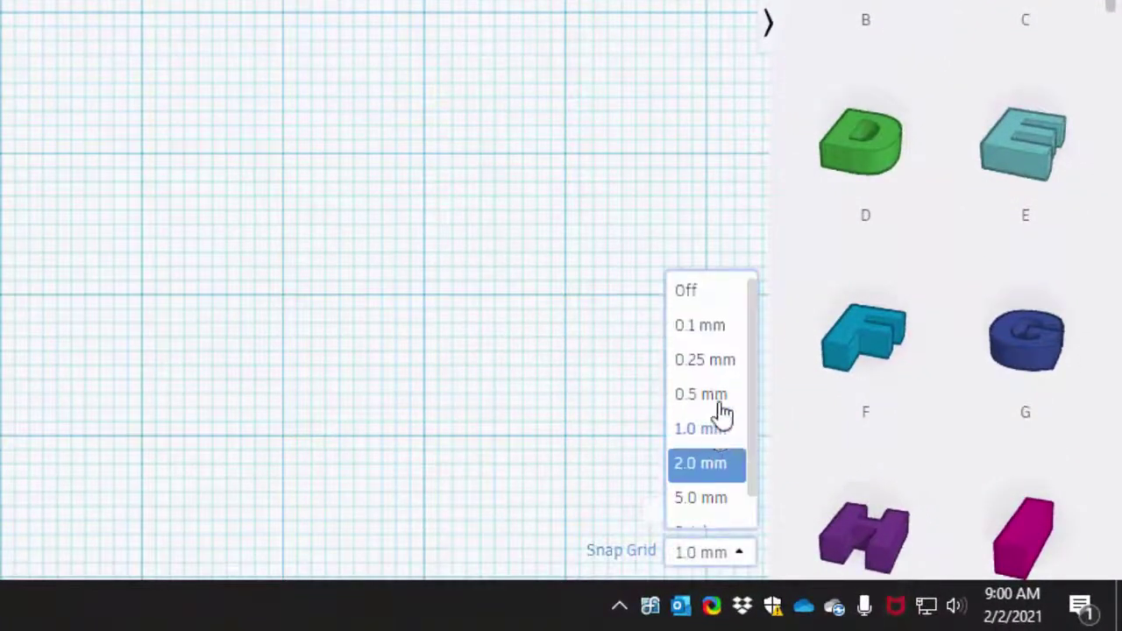
click(729, 395)
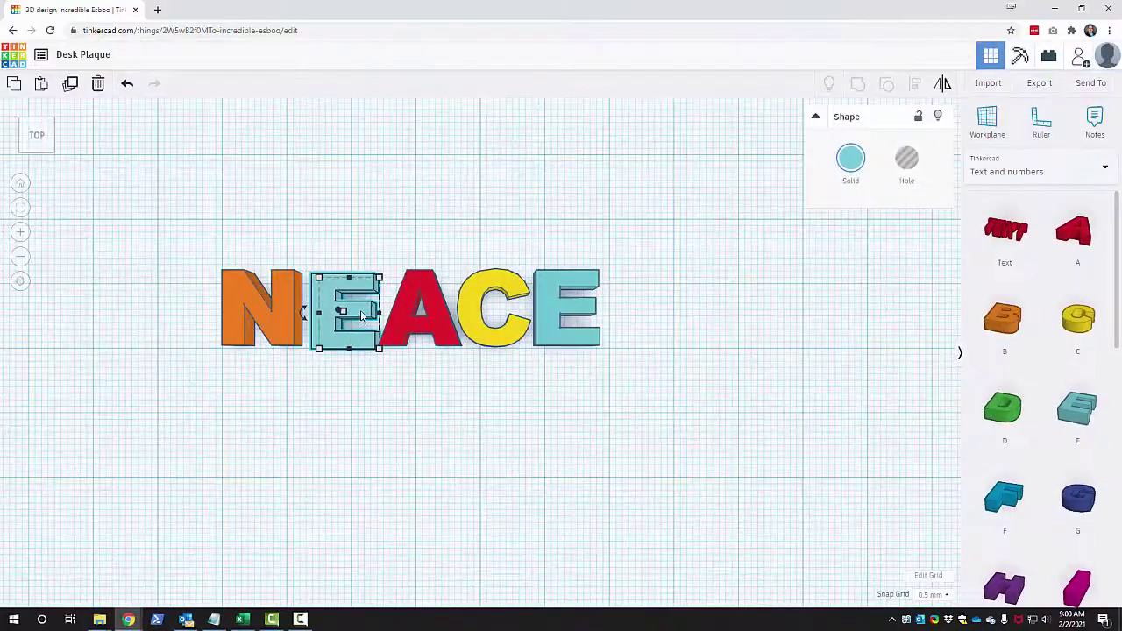
drag(361, 316, 357, 320)
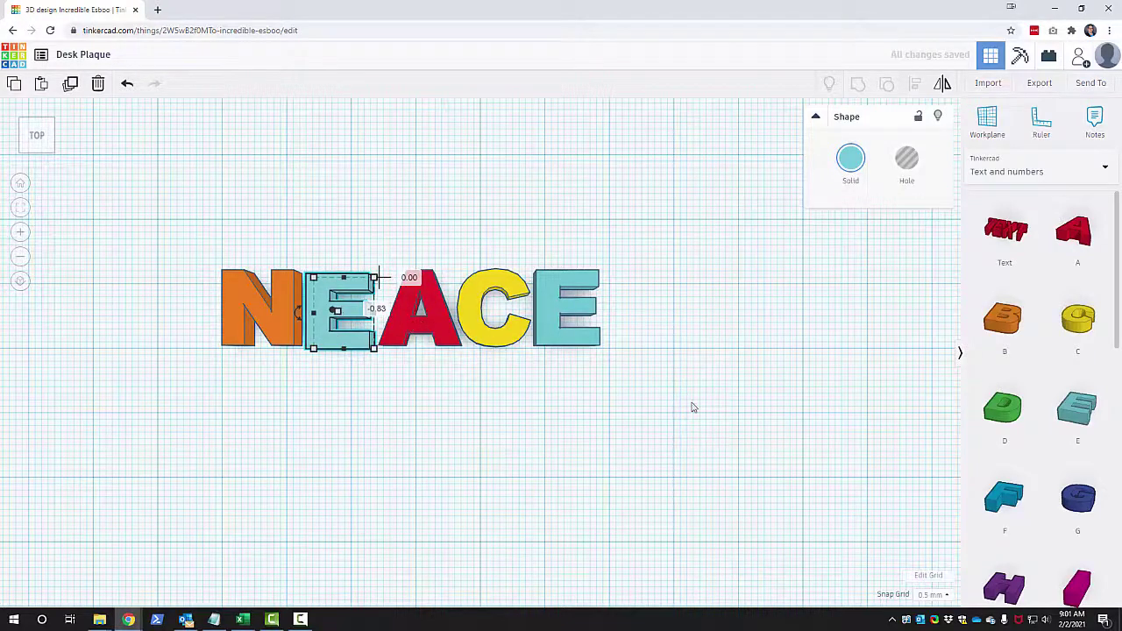
Step: Select all five letters and align them along their shared horizontal centre line
drag(648, 443, 171, 208)
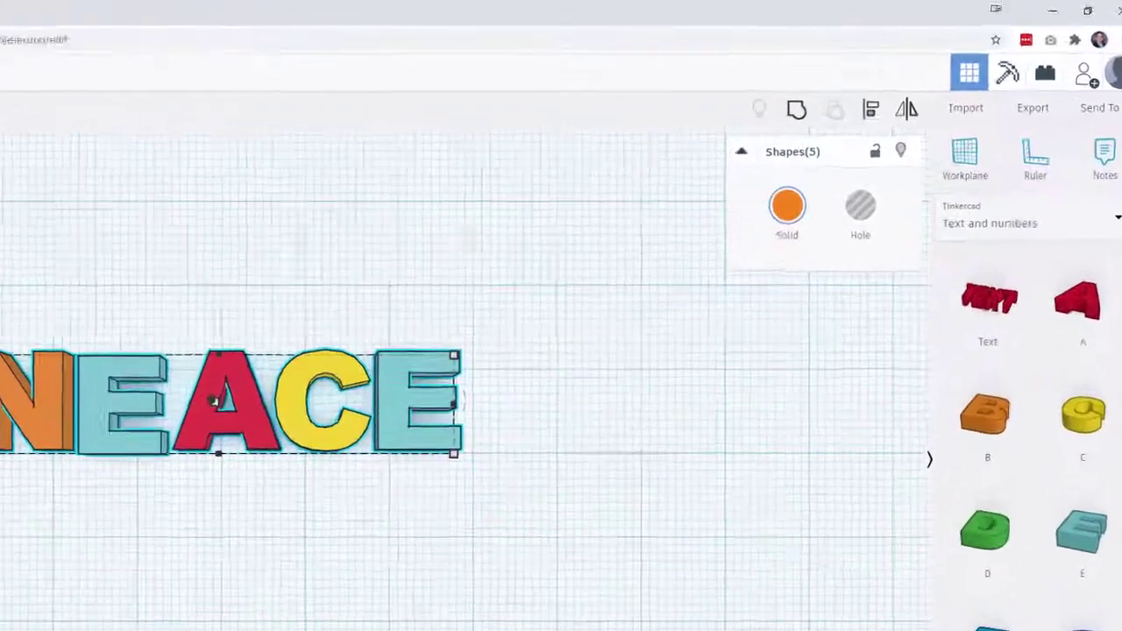
click(293, 369)
drag(0, 271, 546, 562)
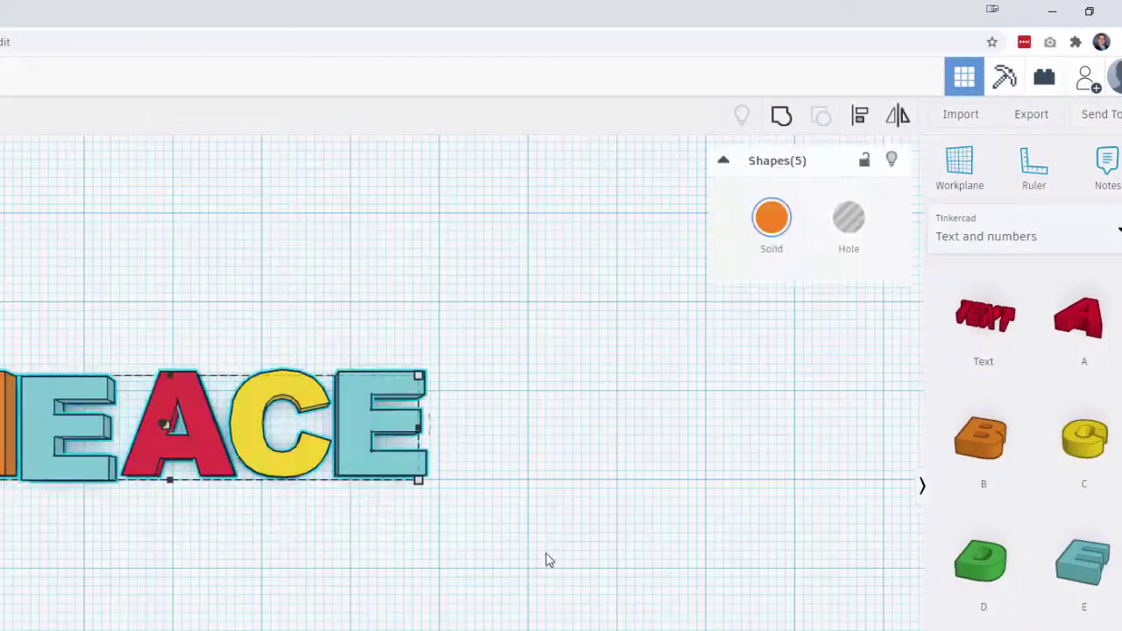
click(857, 130)
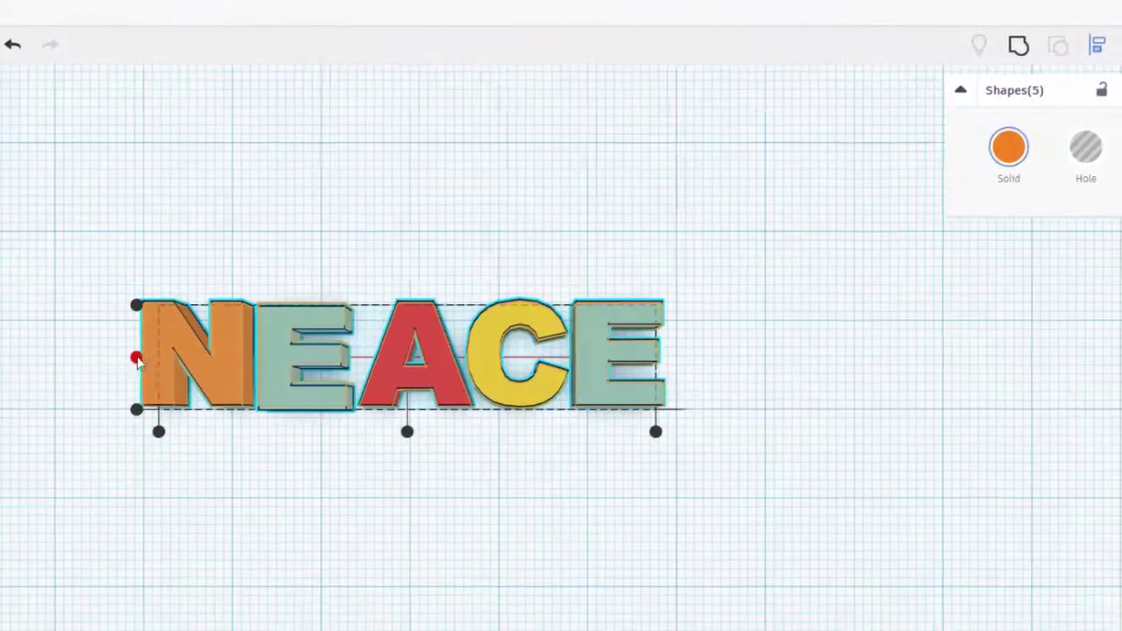
click(144, 357)
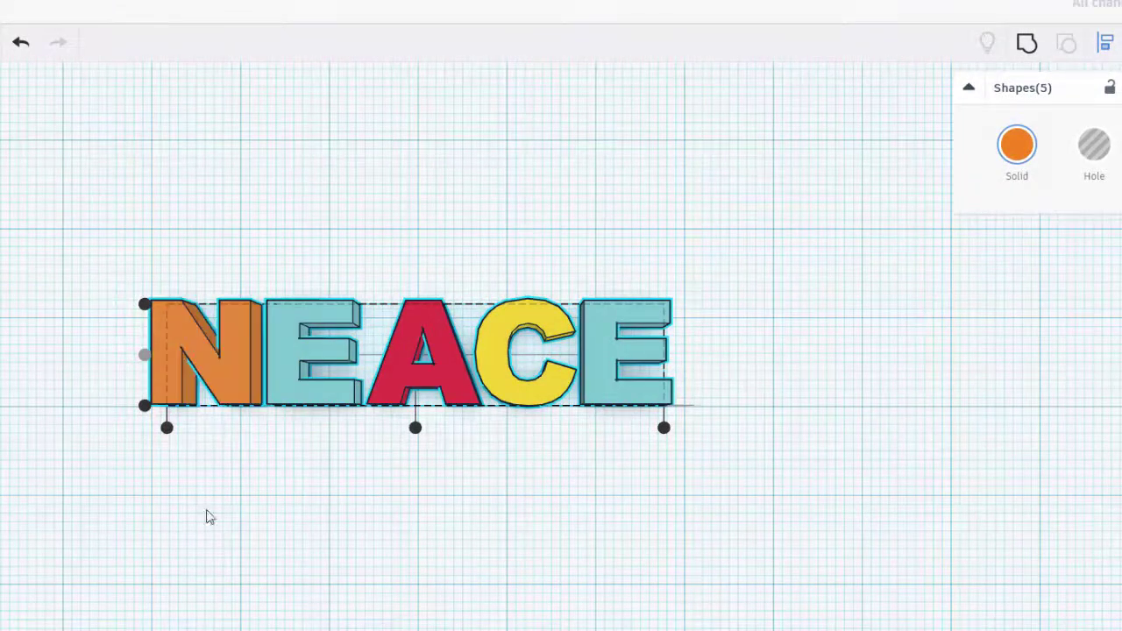
click(232, 530)
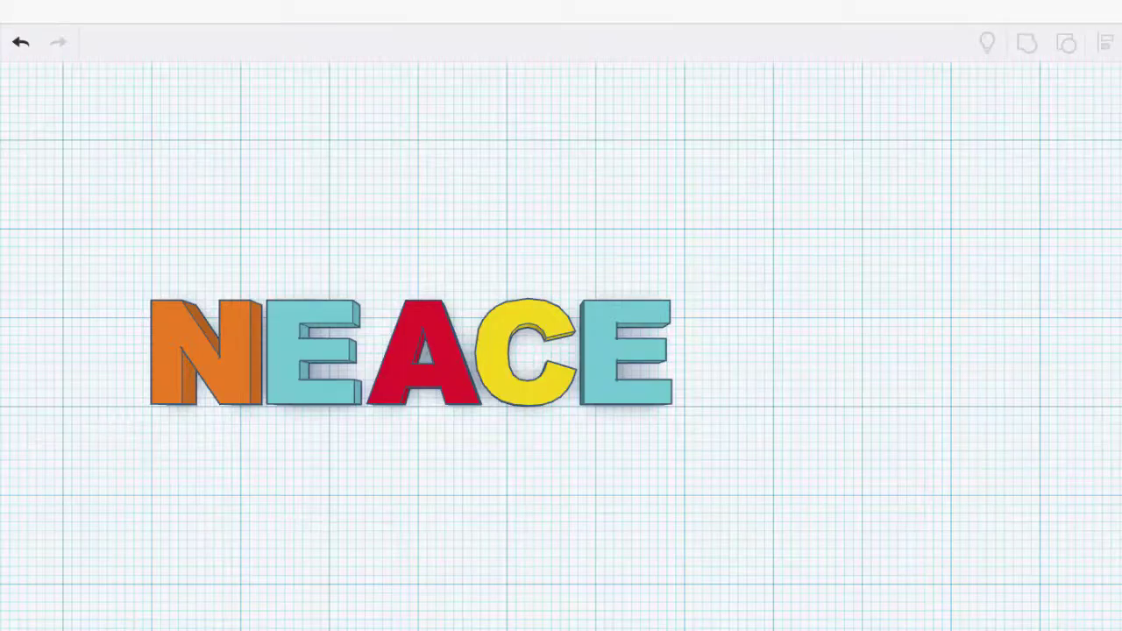
Step: Select all five letters and group them into a single shape
scroll(118, 526, down, 2)
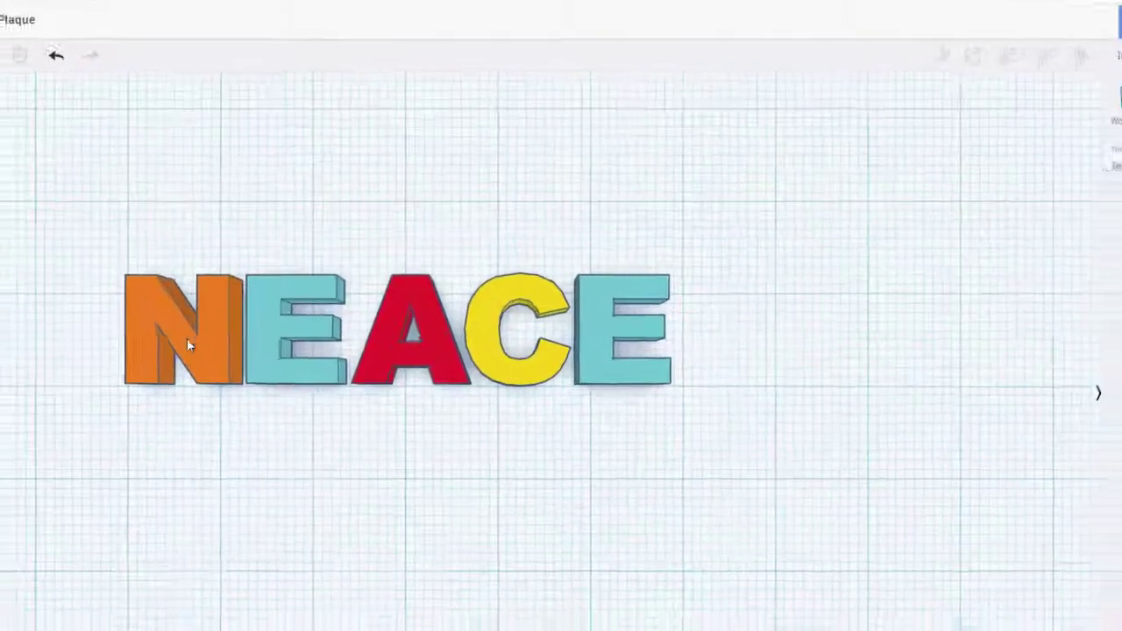
click(216, 305)
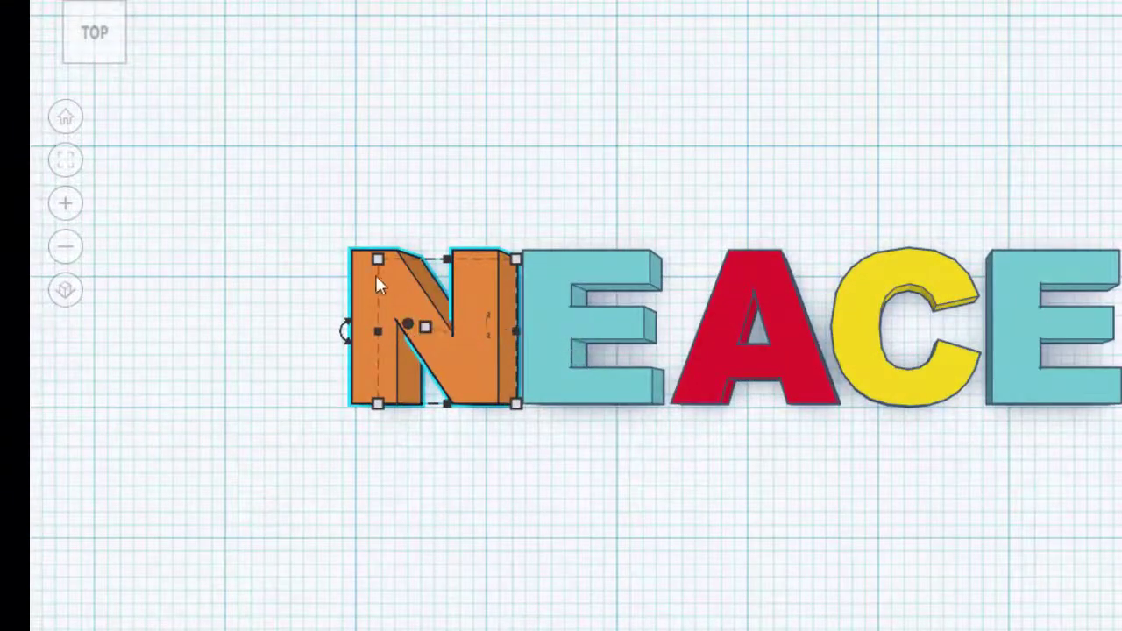
drag(308, 200, 1121, 536)
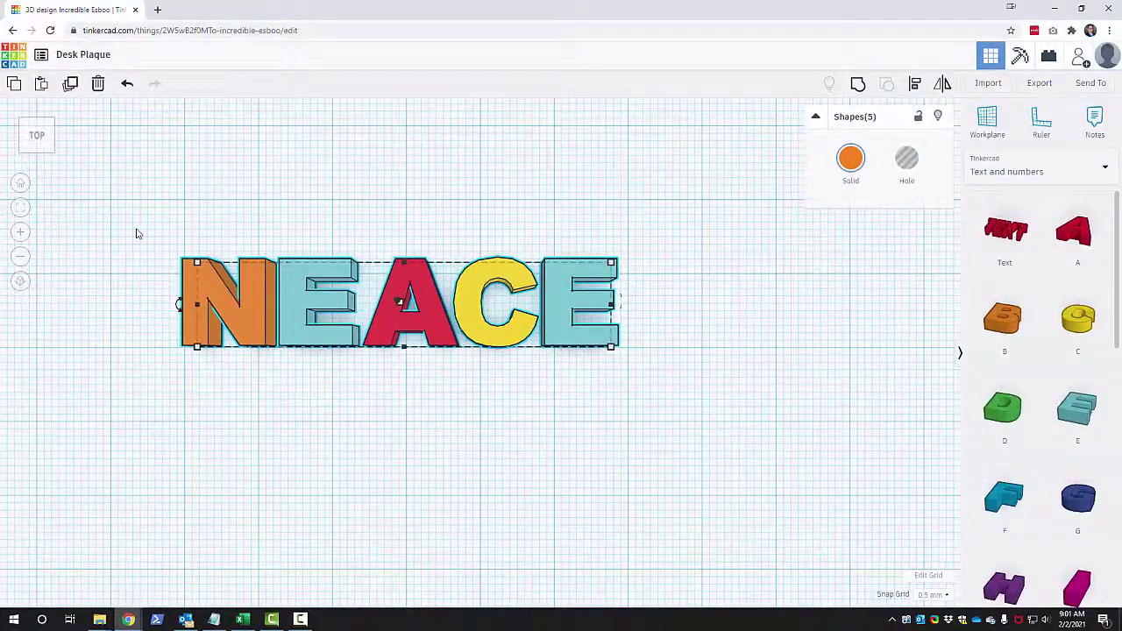
click(151, 234)
drag(153, 230, 728, 414)
click(858, 83)
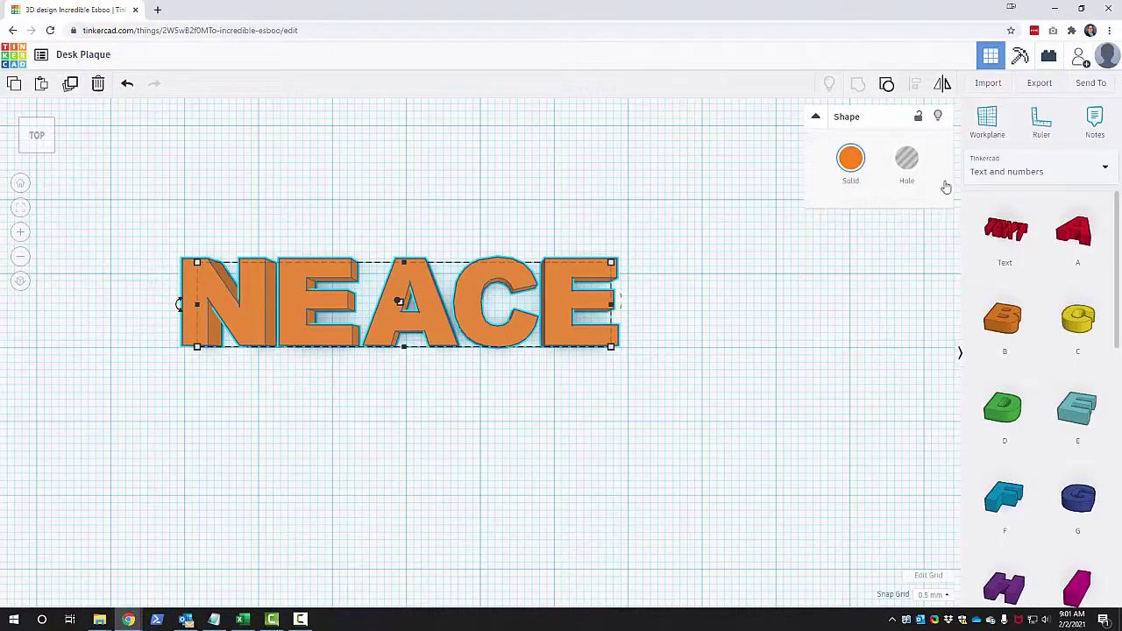
Step: Switch the shape library to Basic Shapes and place a solid red box just below the start of the name
click(1044, 173)
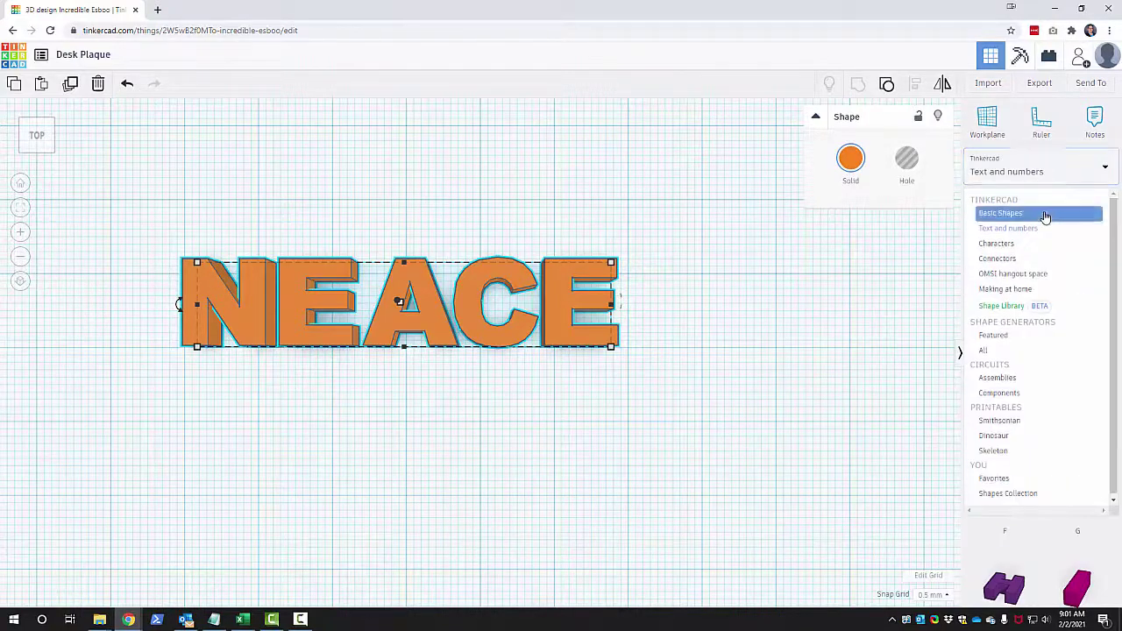
click(1044, 214)
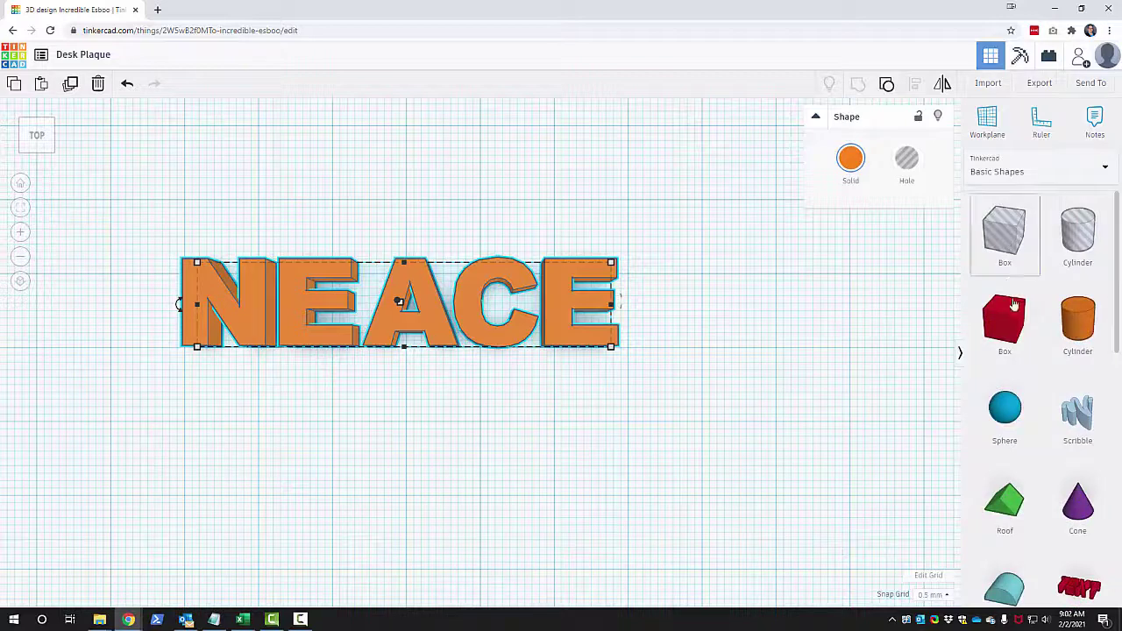
drag(1005, 317, 244, 431)
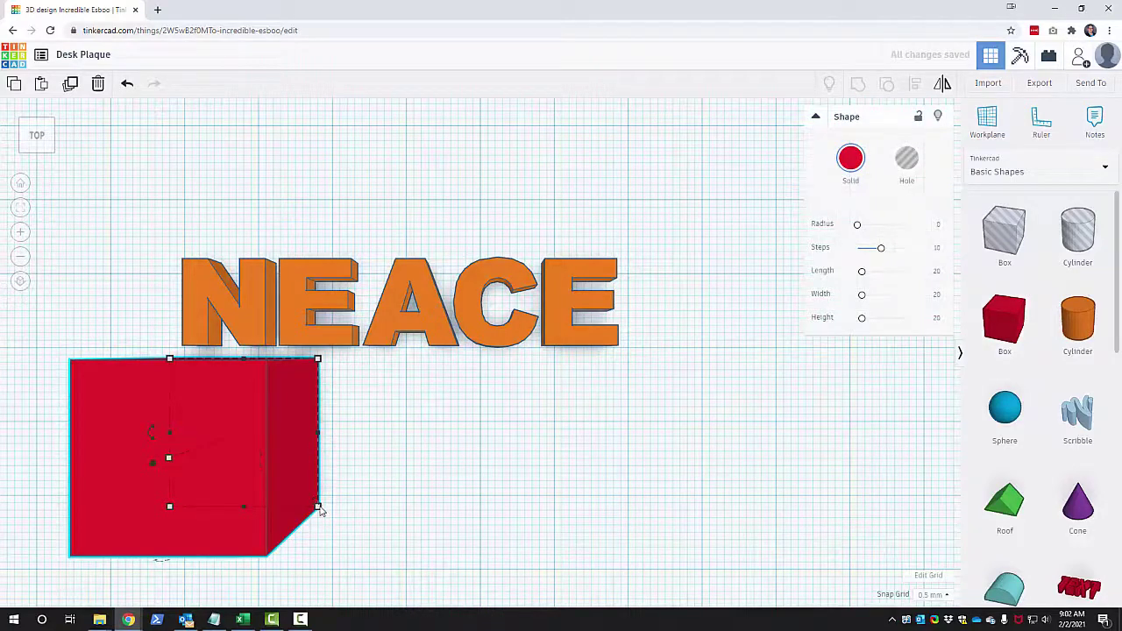
Step: Stretch the red box lengthwise so its base spans about the full length of the name
mouse_move(319, 509)
drag(318, 509, 608, 498)
click(25, 441)
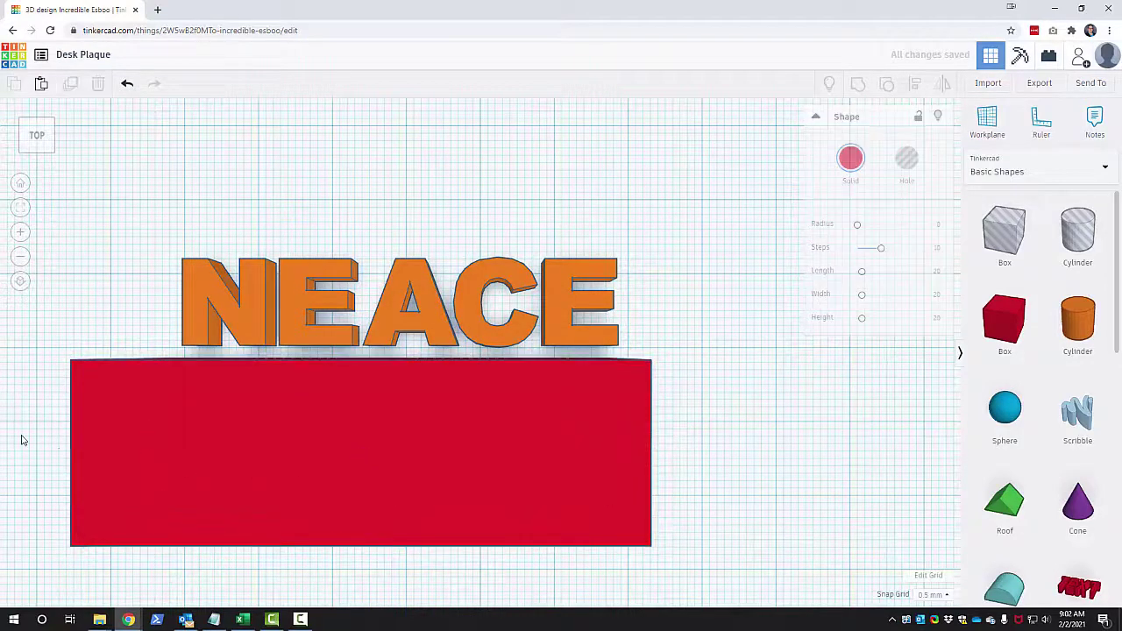
Step: Set the red box's height to 4 mm and reduce its depth to a narrow strip just below the name
click(96, 448)
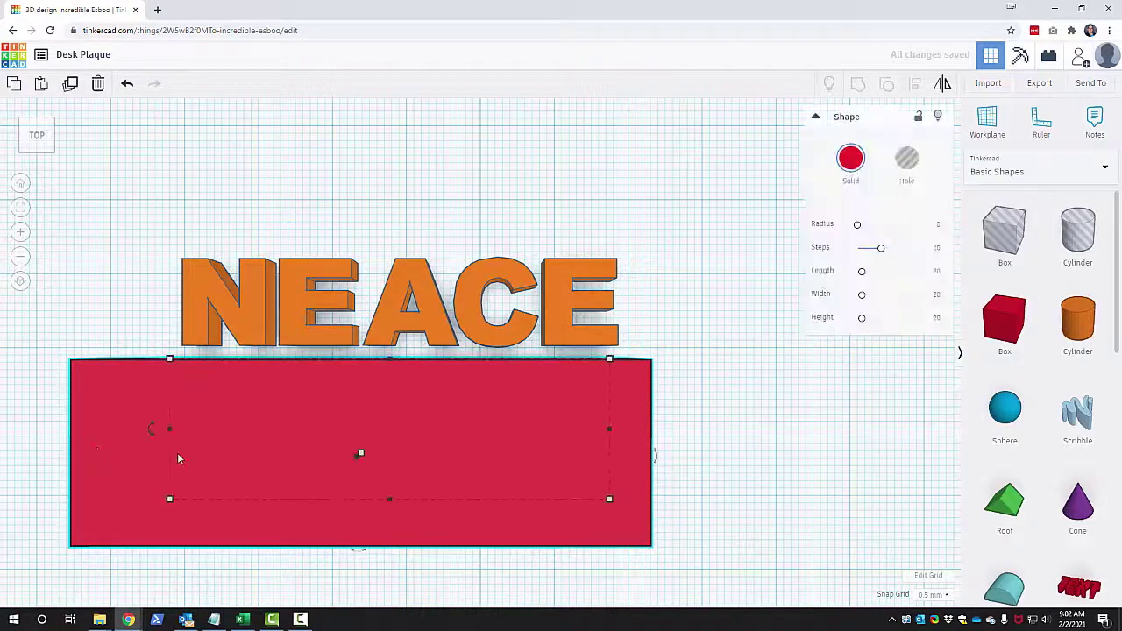
middle_drag(201, 477, 323, 478)
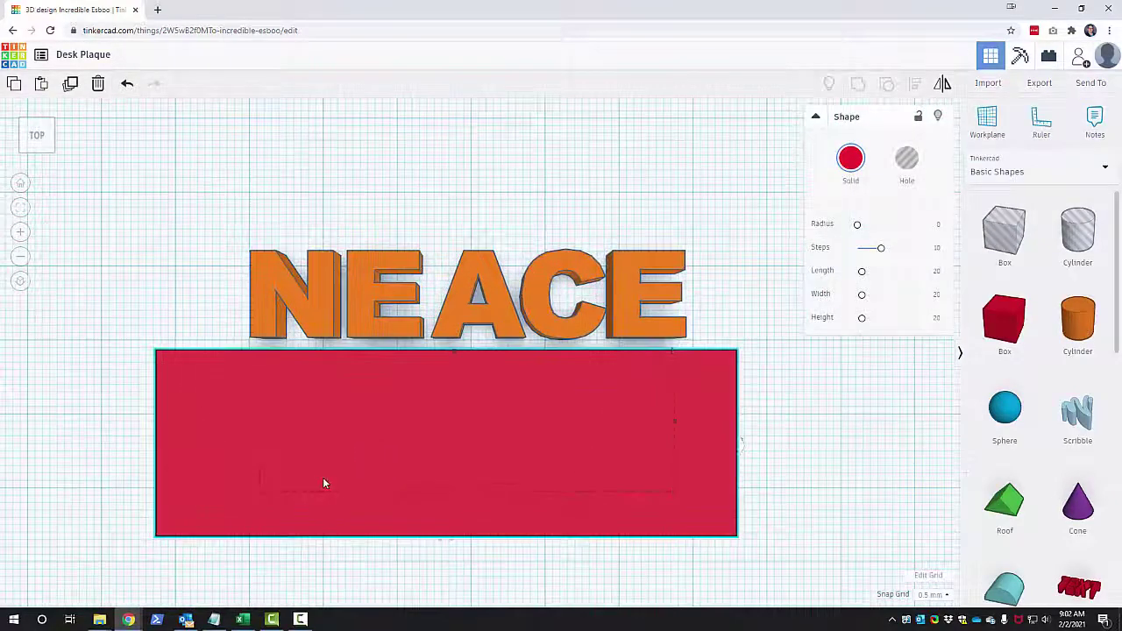
mouse_move(451, 447)
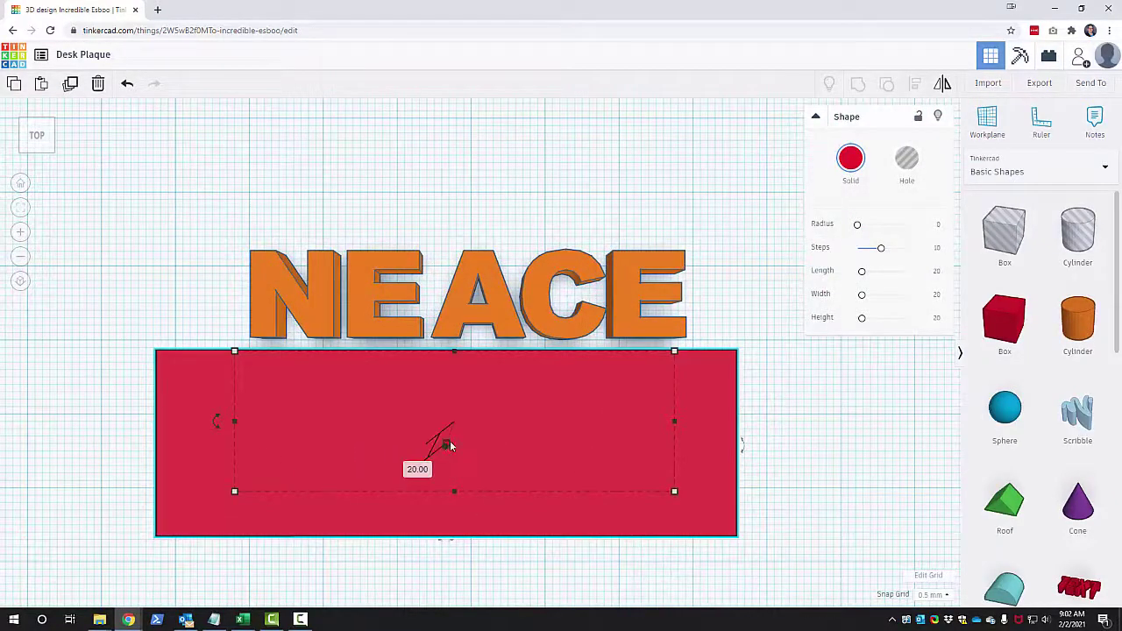
click(417, 466)
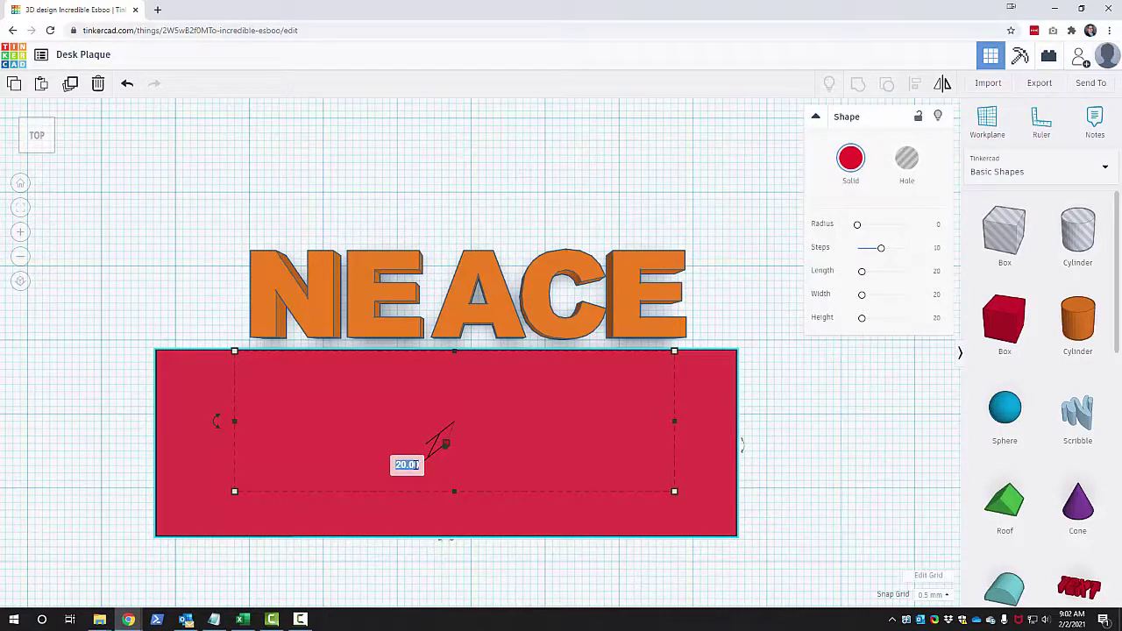
text(4)
key(Return)
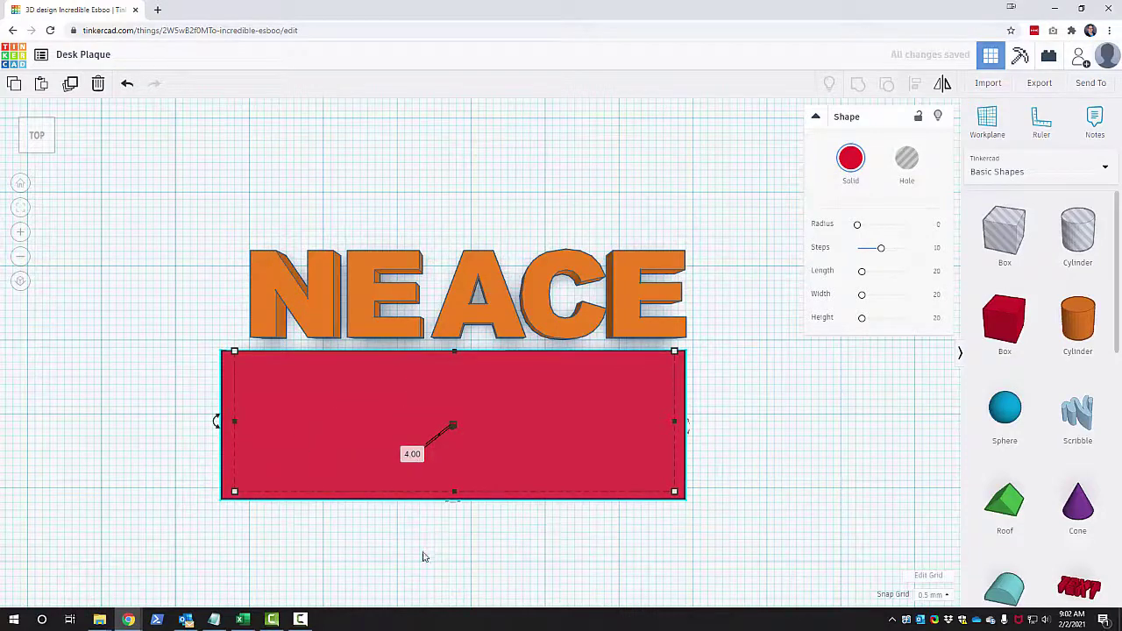
drag(454, 495, 454, 425)
drag(453, 425, 456, 415)
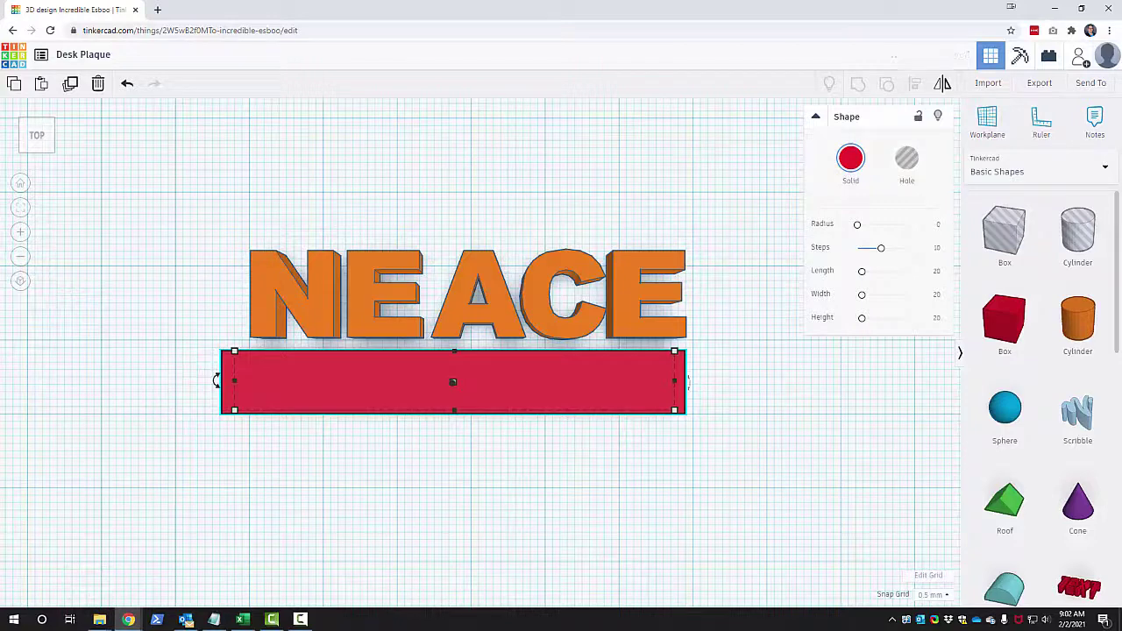
Step: Rotate the grouped name by 90° about its lengthwise axis so the letters stand on edge
drag(171, 196, 707, 350)
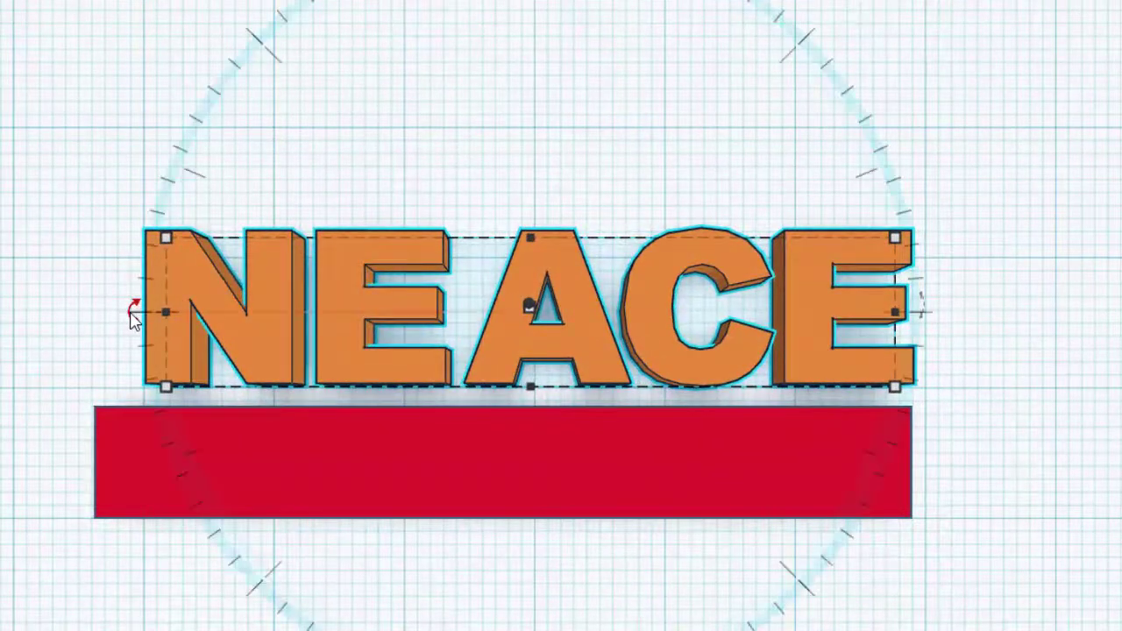
click(37, 254)
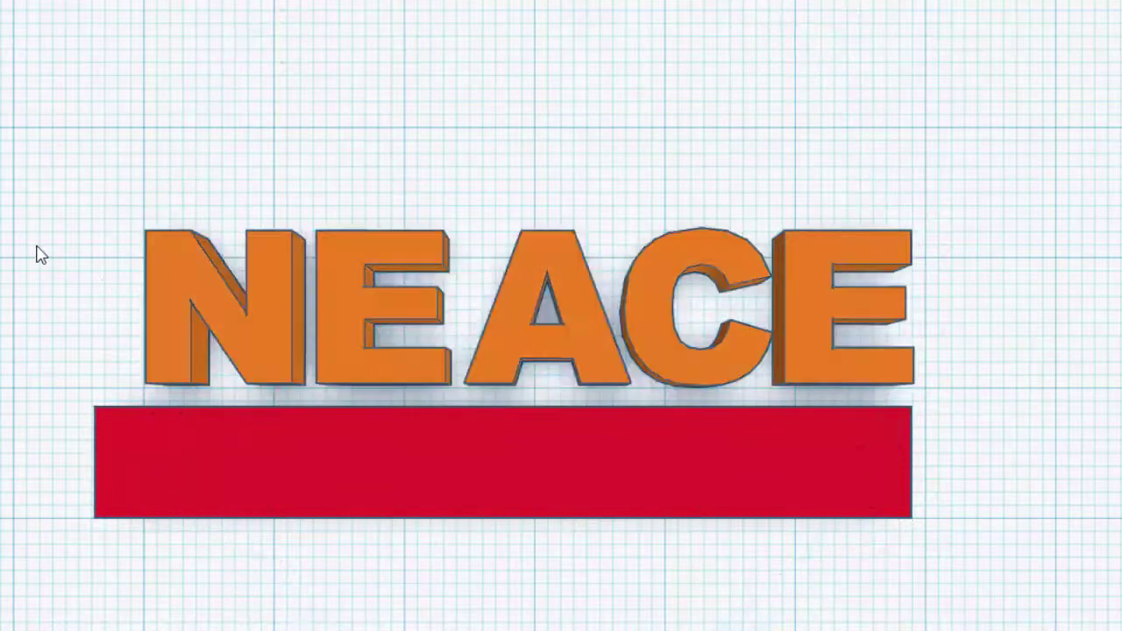
click(436, 272)
mouse_move(923, 305)
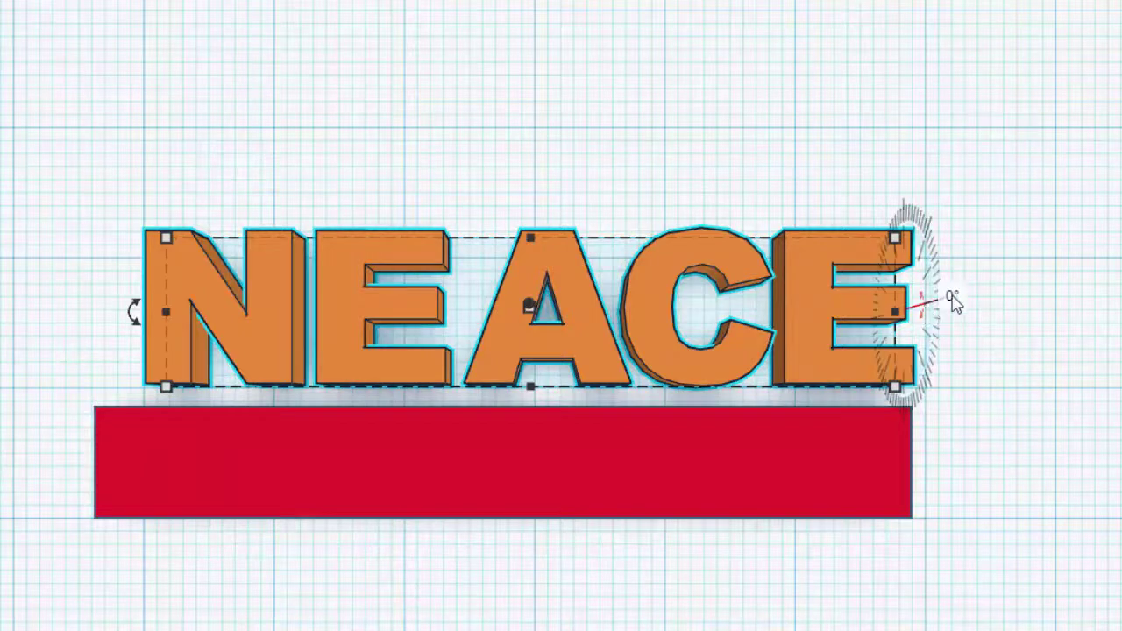
click(935, 295)
text(90)
key(Return)
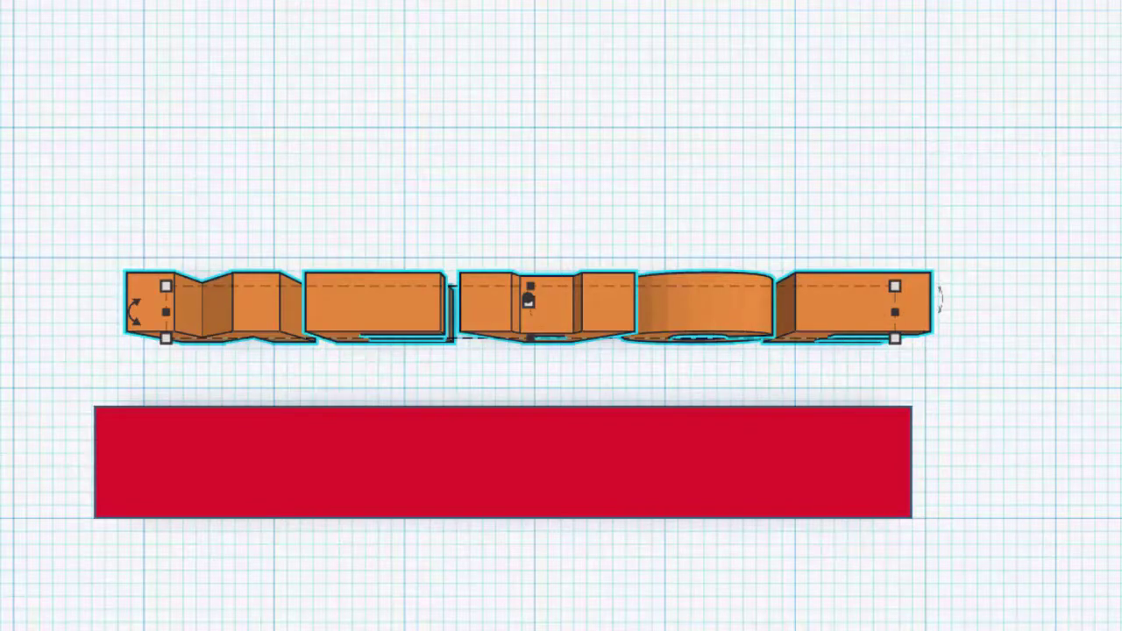
Step: Rotate the grouped name by 180° about its lengthwise axis so the letters stand upright and readable from the front
right_drag(940, 298, 614, 166)
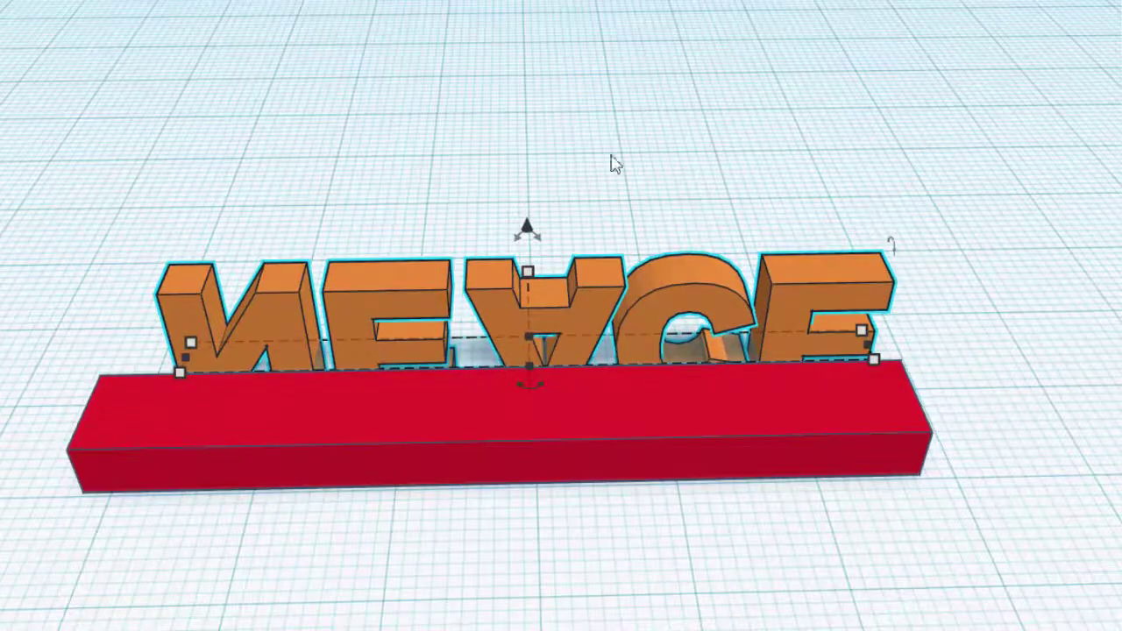
mouse_move(894, 248)
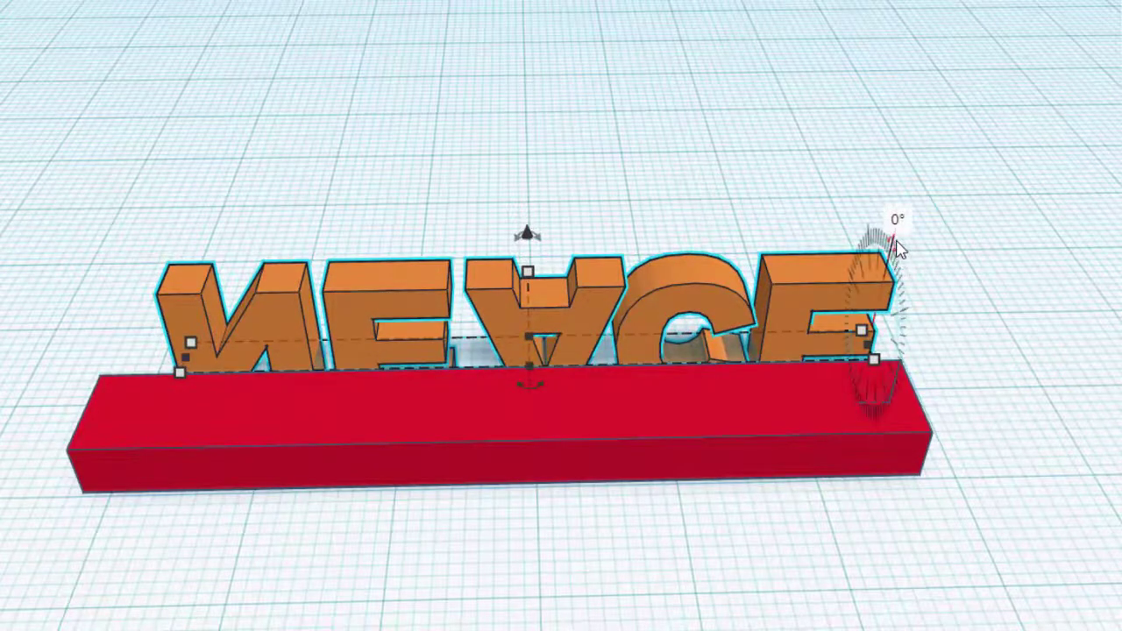
click(897, 220)
text(1)
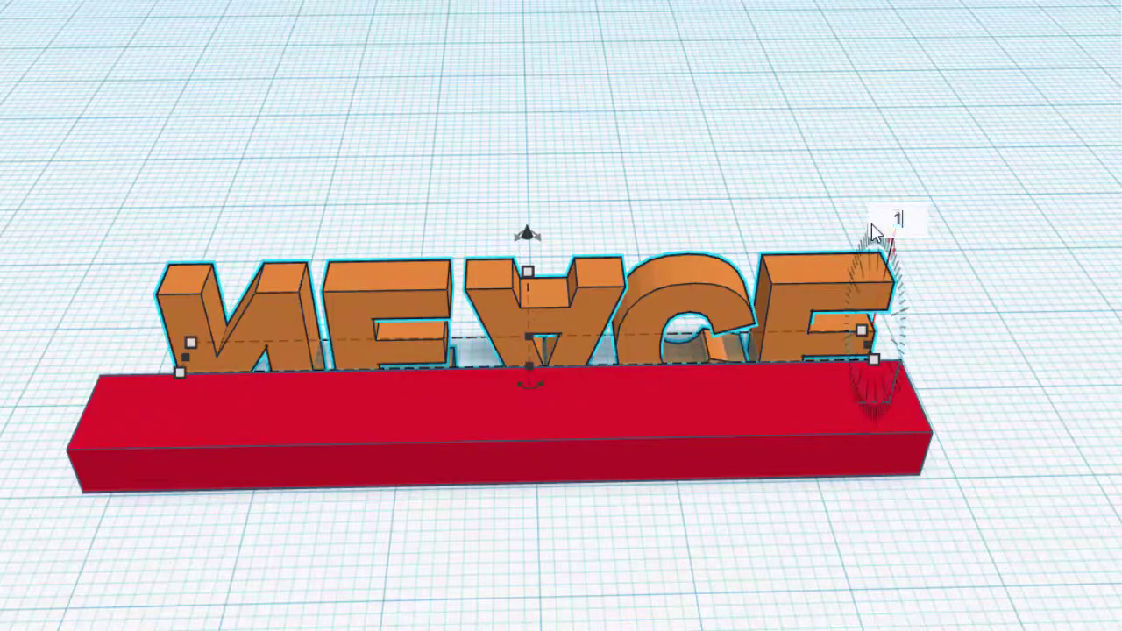
text(80)
key(Return)
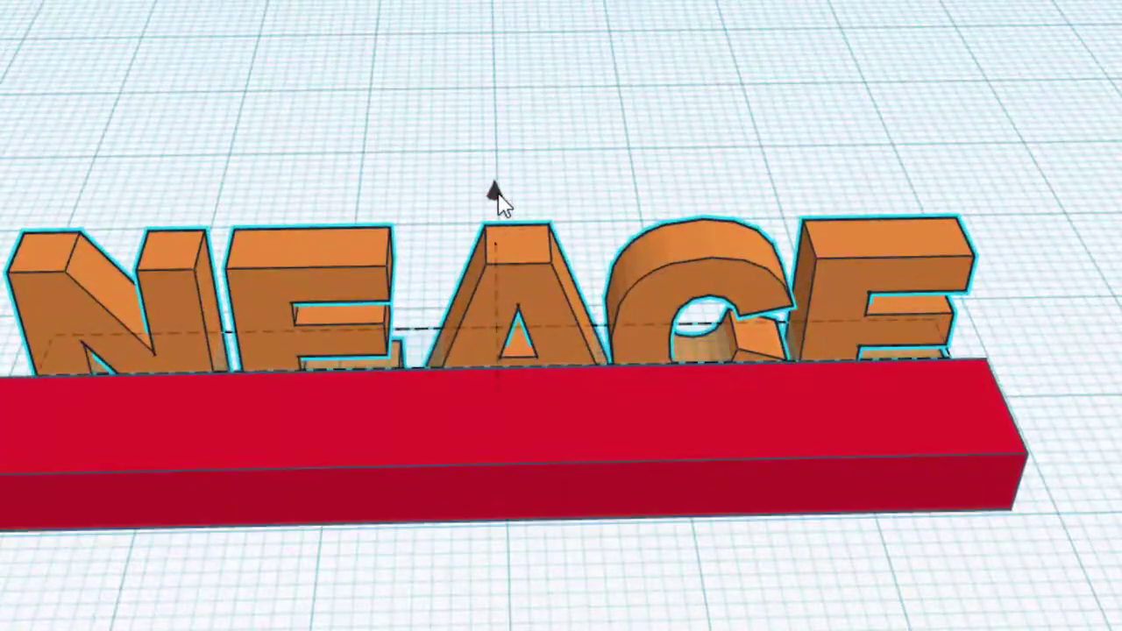
Step: Raise the name above the workplane and move it forward onto the top of the red box
drag(497, 196, 515, 81)
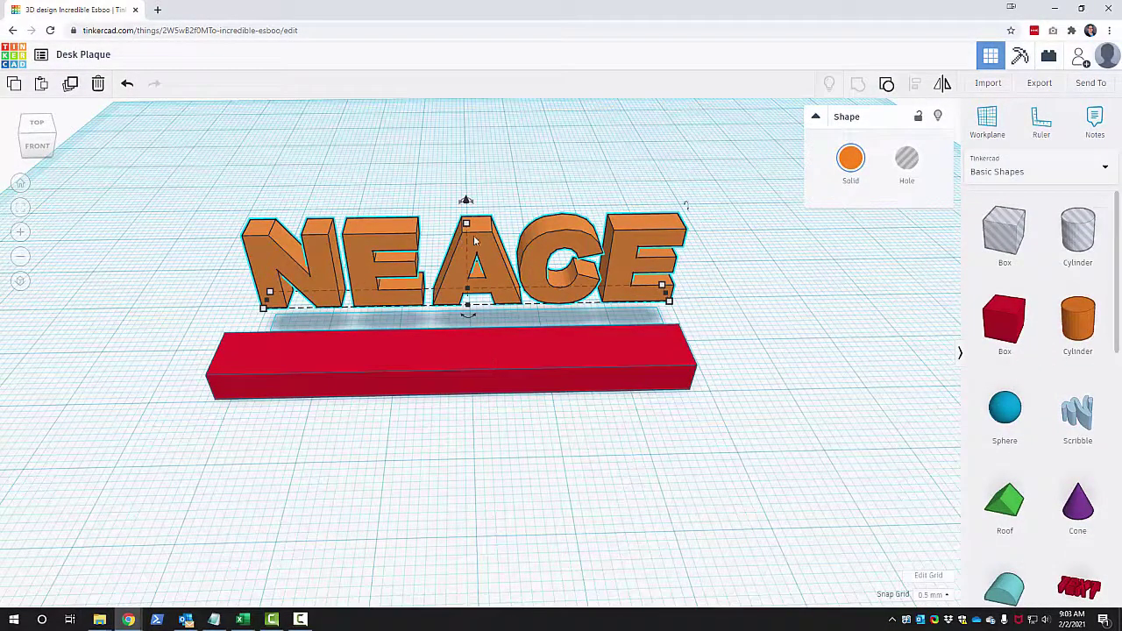
drag(486, 251, 483, 300)
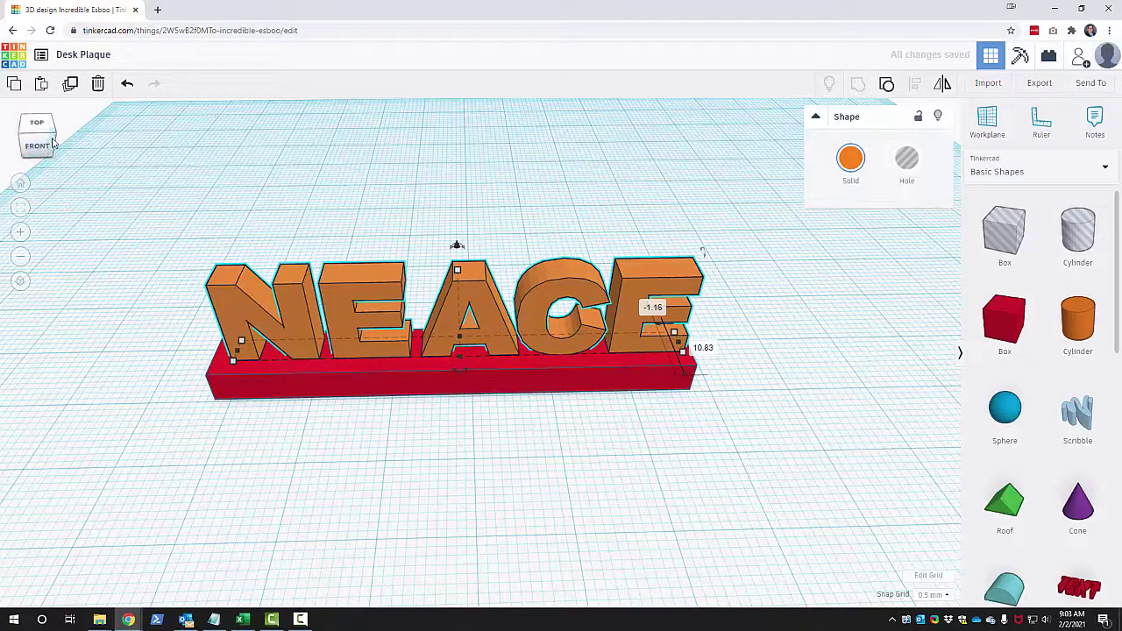
Step: Select the name and the red box and align their centres along both the length and the depth
drag(39, 140, 96, 143)
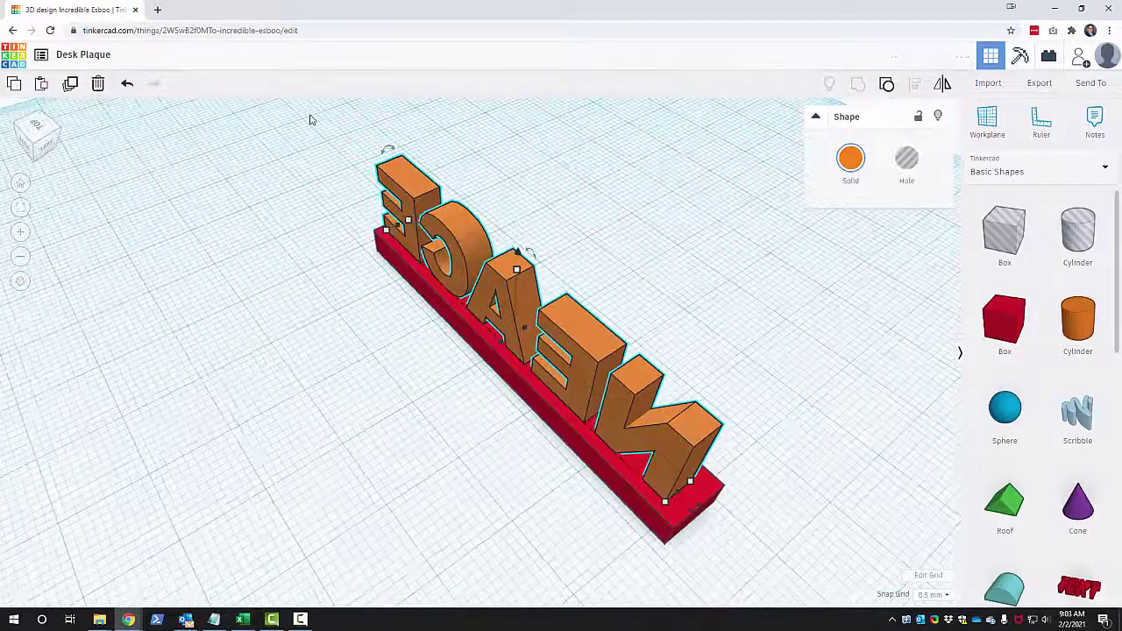
drag(309, 114, 802, 538)
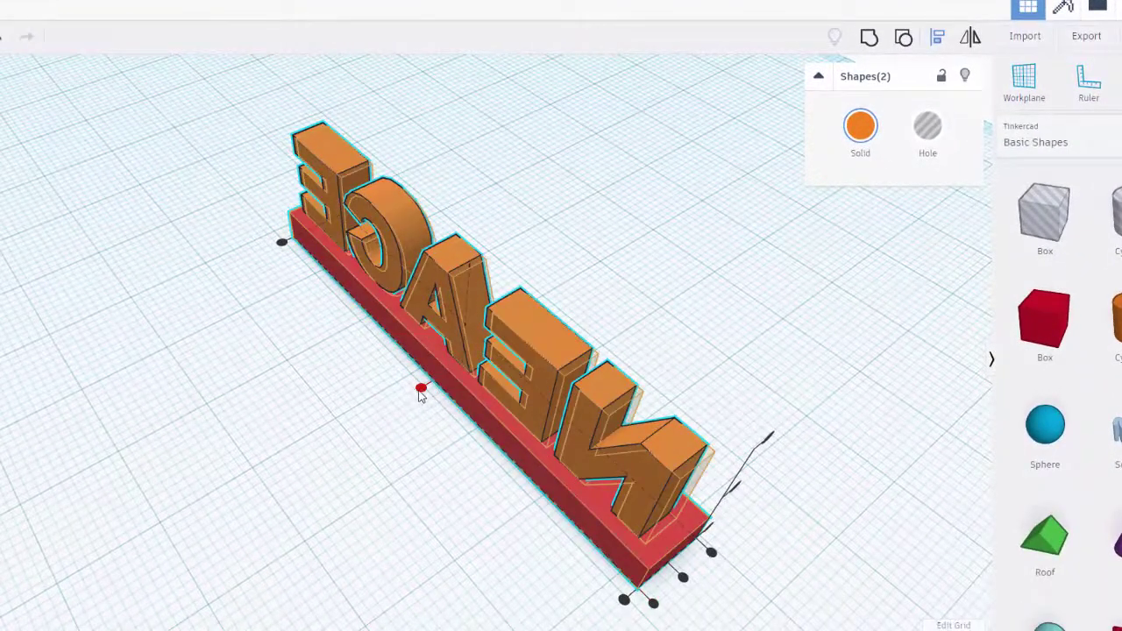
click(421, 388)
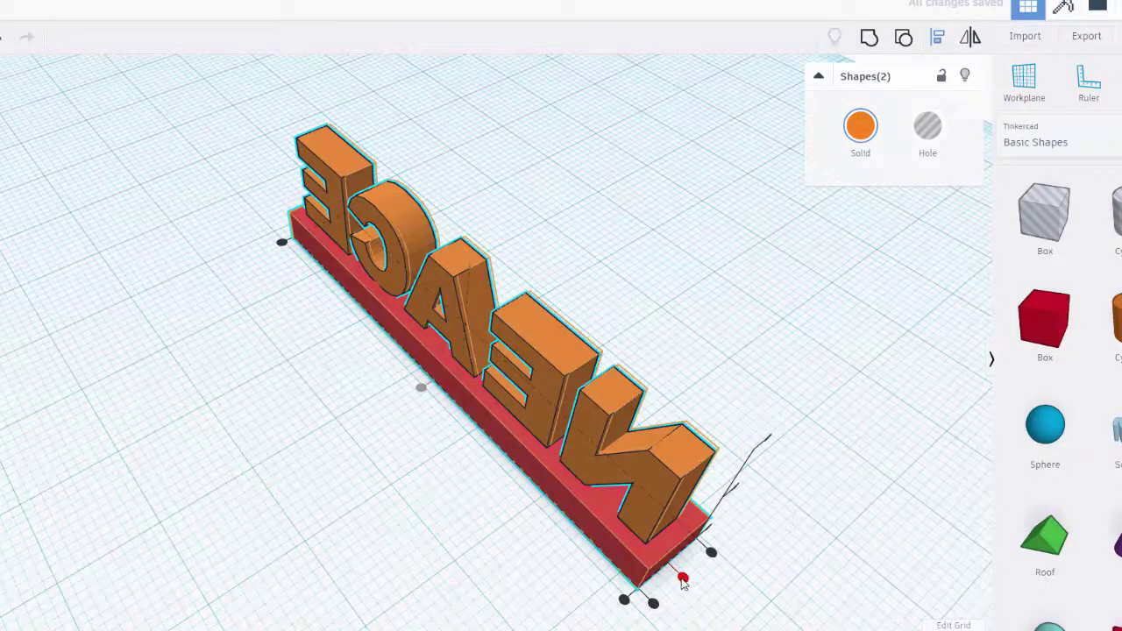
click(683, 580)
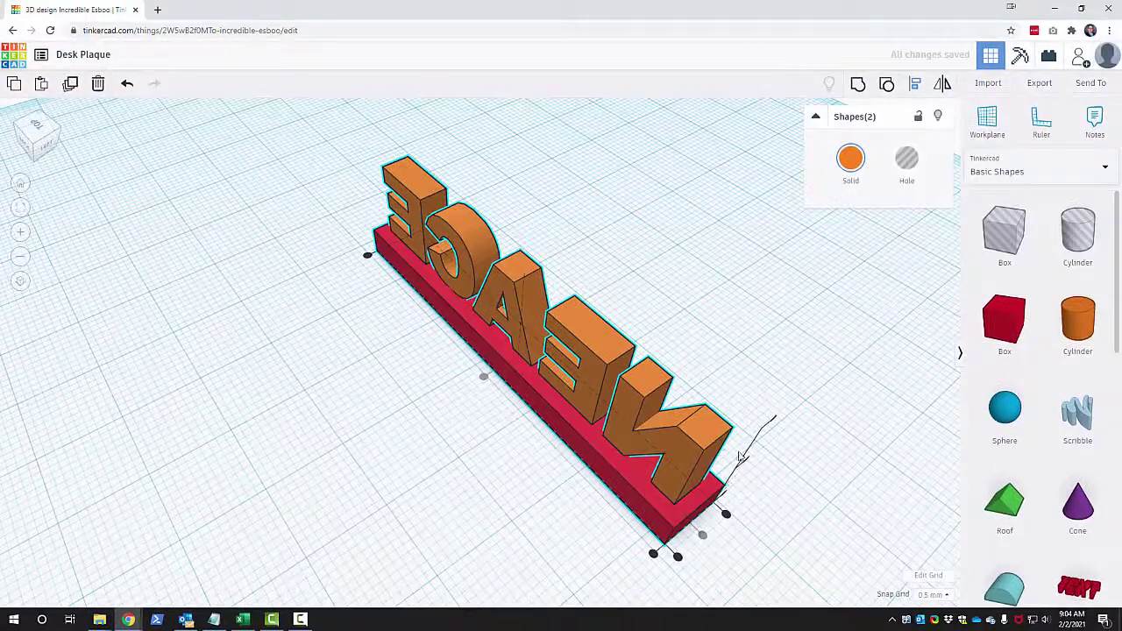
Step: Select the name and the red box together from the front
click(46, 140)
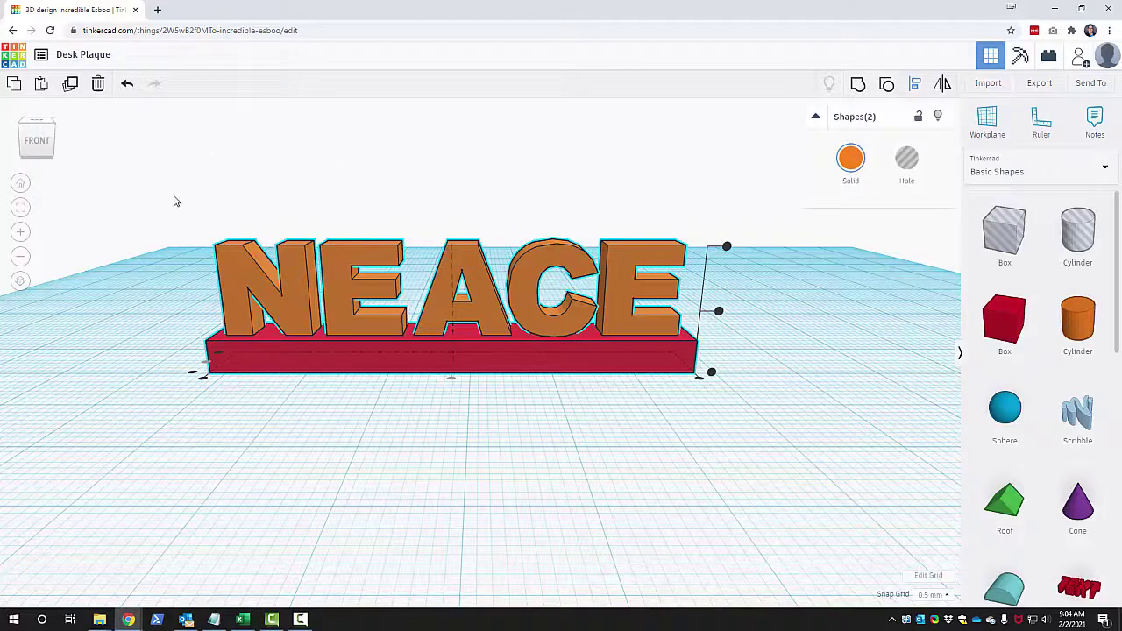
drag(174, 201, 812, 444)
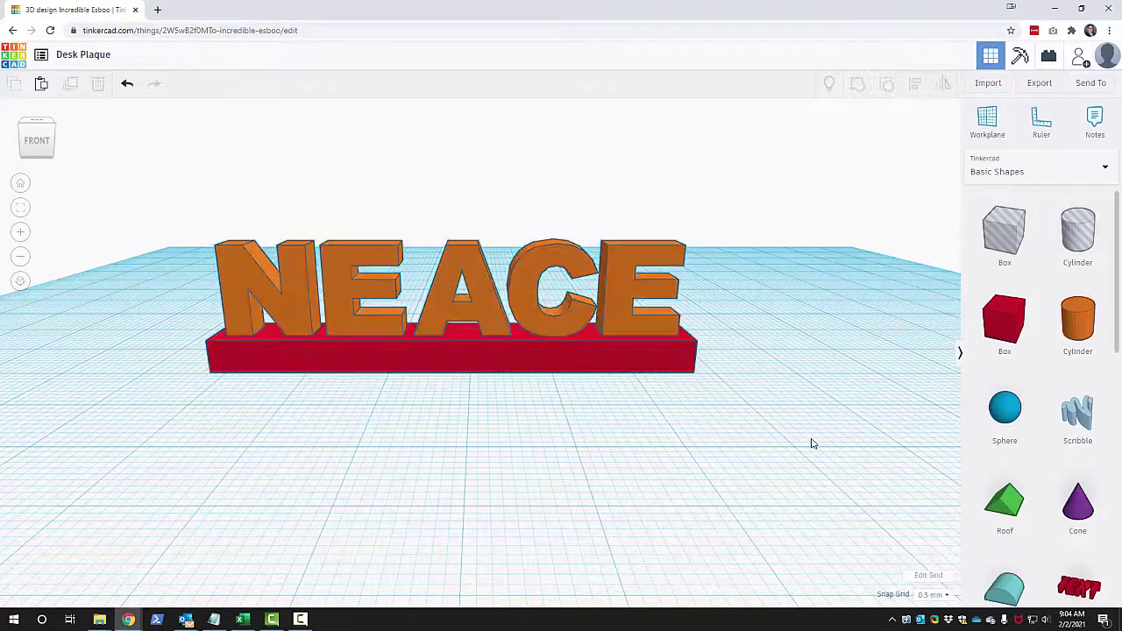